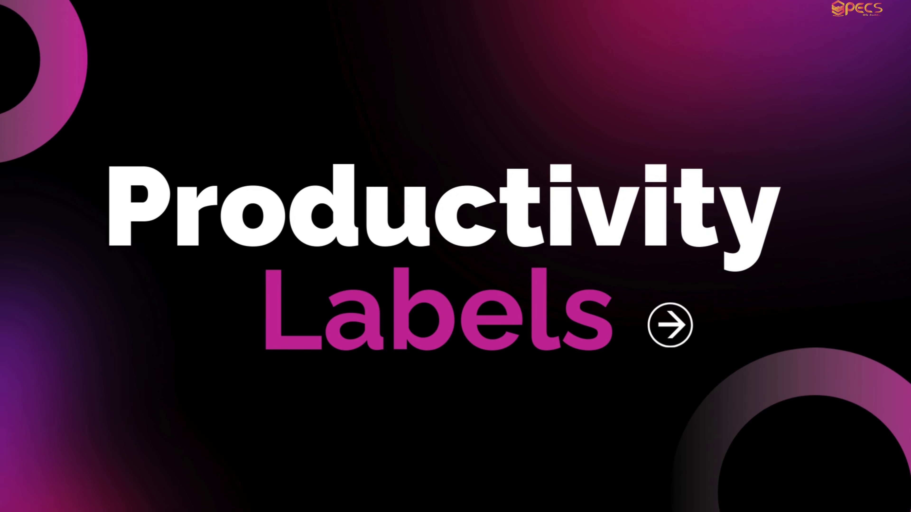
left_click(252, 238)
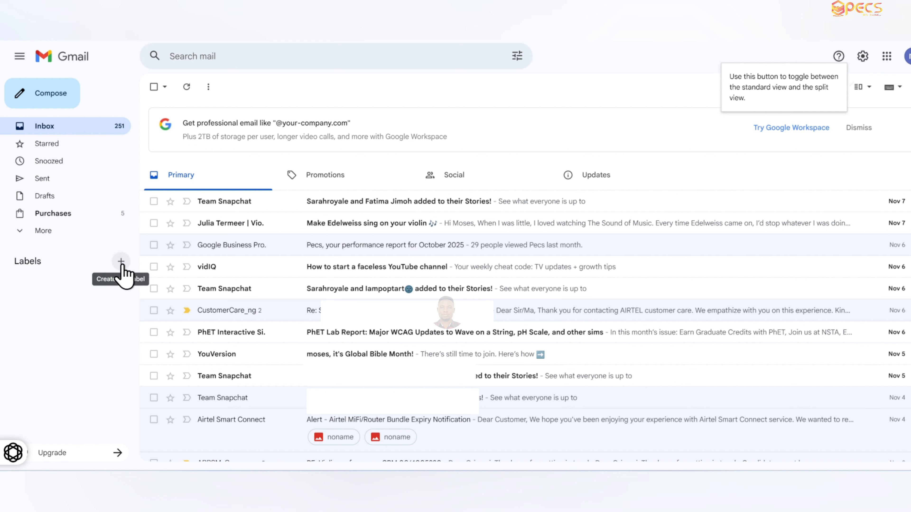
left_click(21, 233)
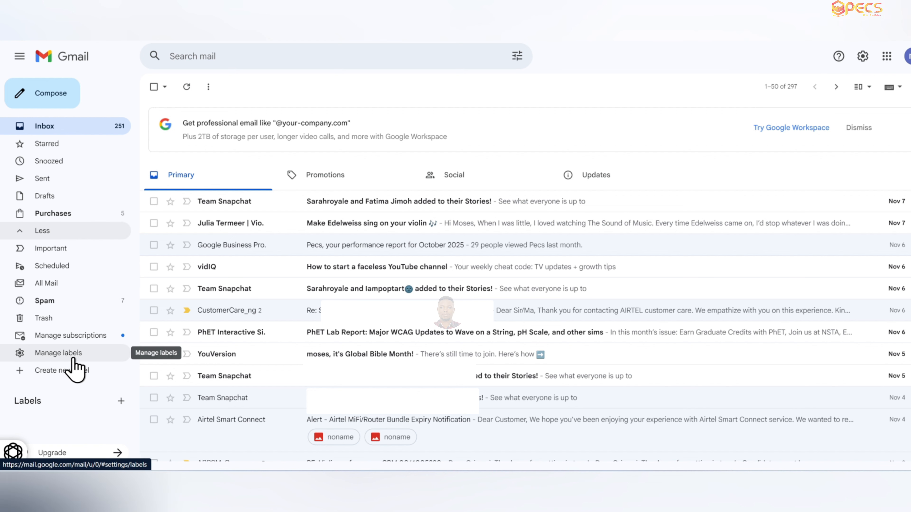
left_click(29, 234)
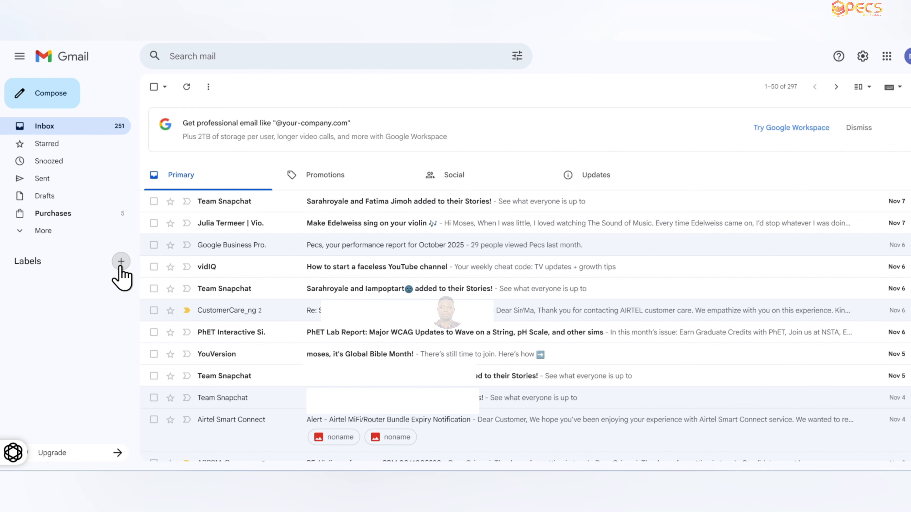
- Create a new label named Work & Business
left_click(121, 262)
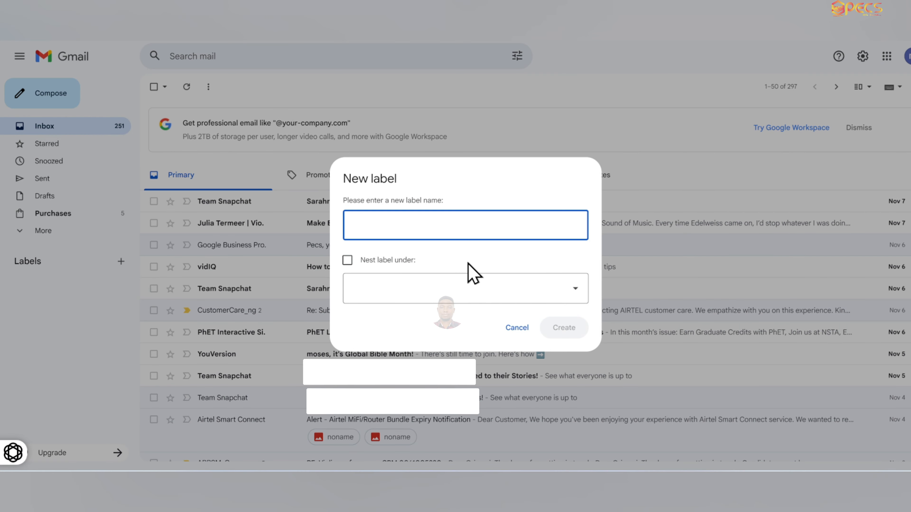
type("Work & Business")
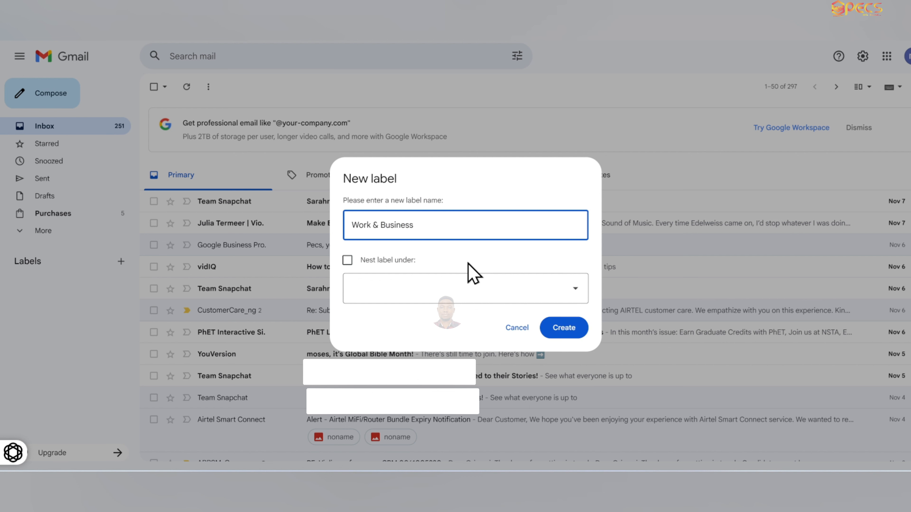
left_click(570, 329)
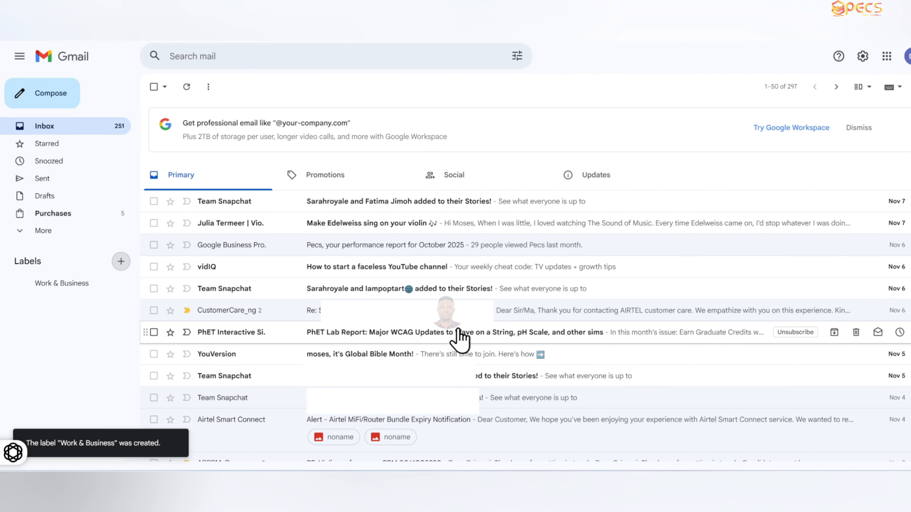
- Create a new label named Personal & Relationship
left_click(121, 261)
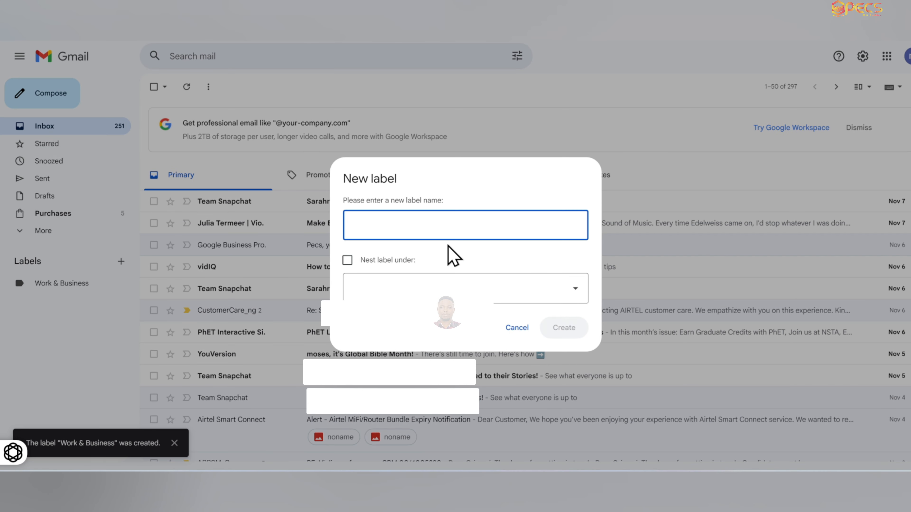
type("Personal & Relationsh")
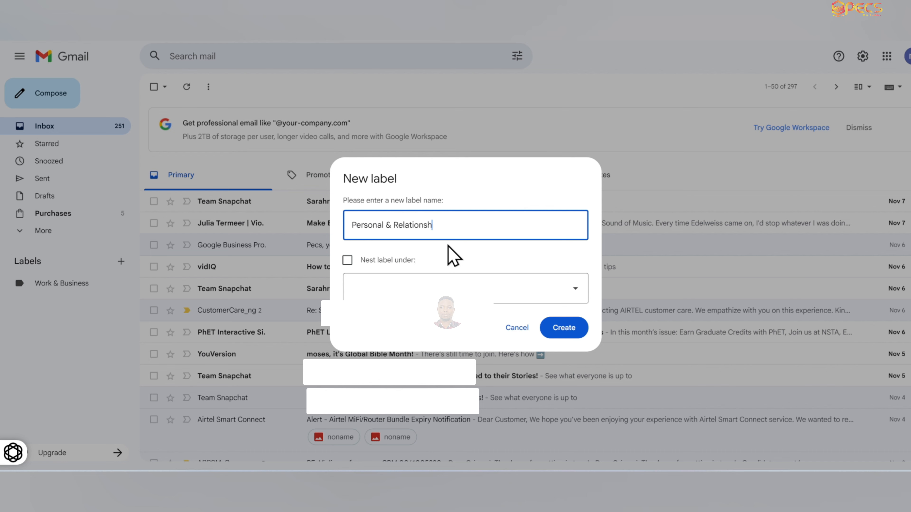
type("ip")
left_click(573, 328)
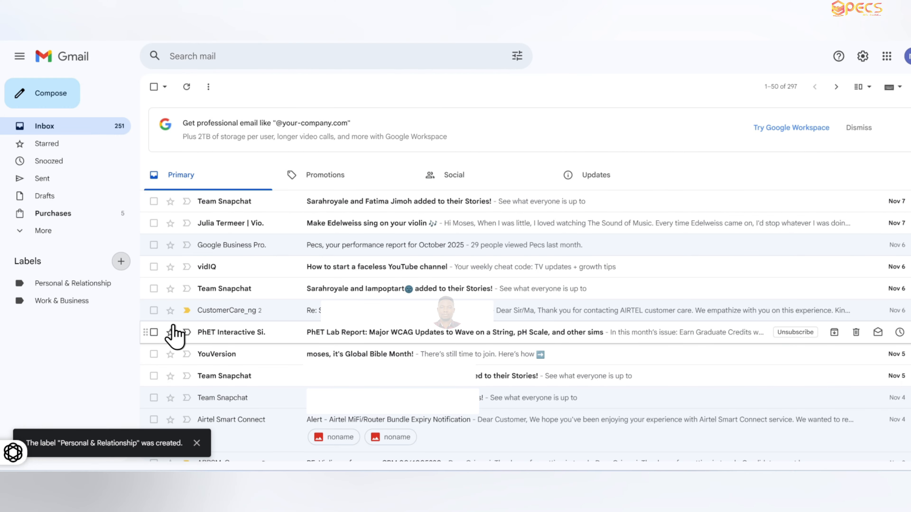
- Create a new label named Digital & Social Activity
left_click(120, 261)
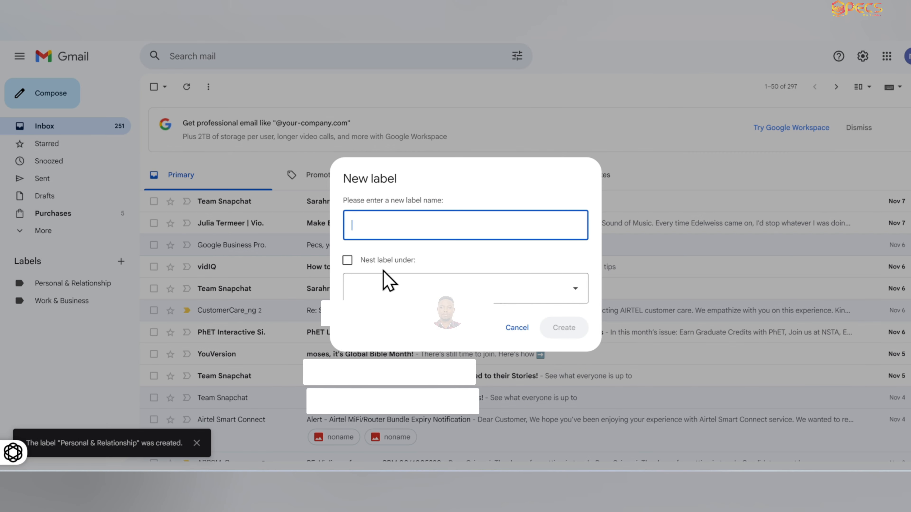
type("Digital & Social Activity")
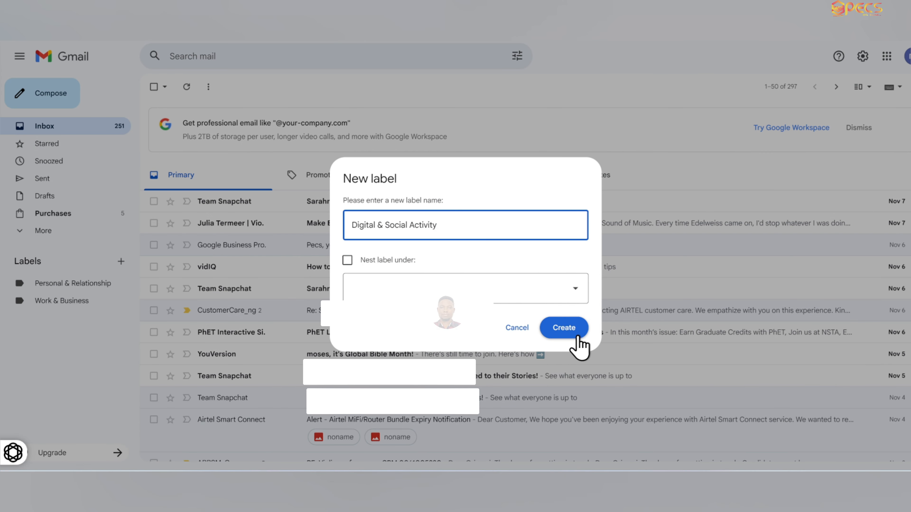
left_click(569, 330)
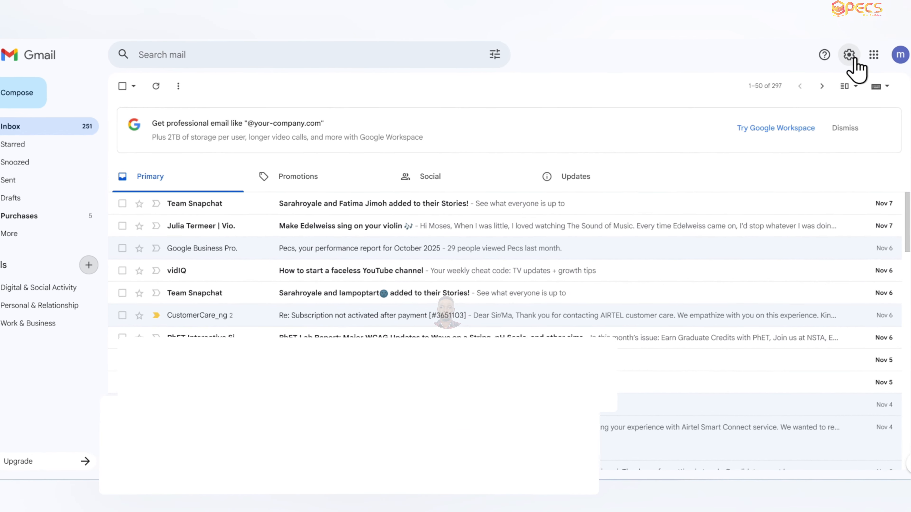
- Switch the inbox type to Multiple Inboxes in quick settings and open its customization settings
left_click(863, 57)
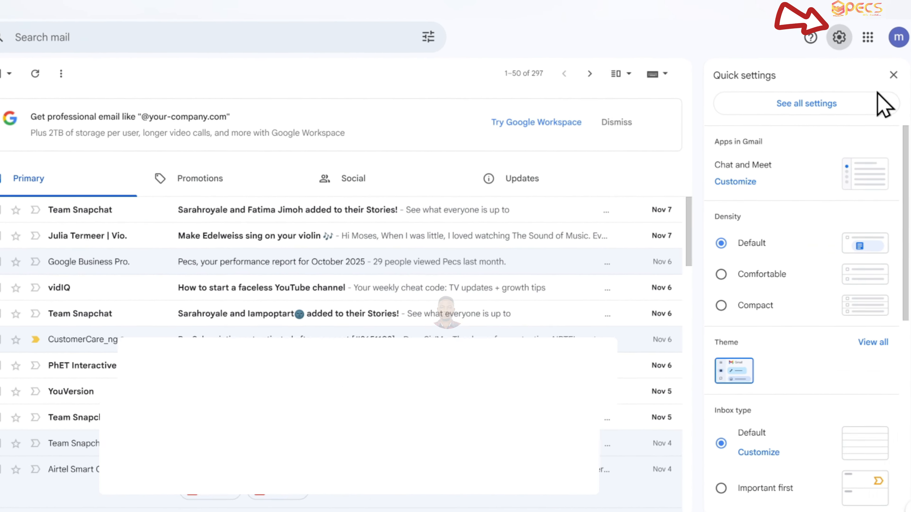
left_click_drag(907, 142, 907, 224)
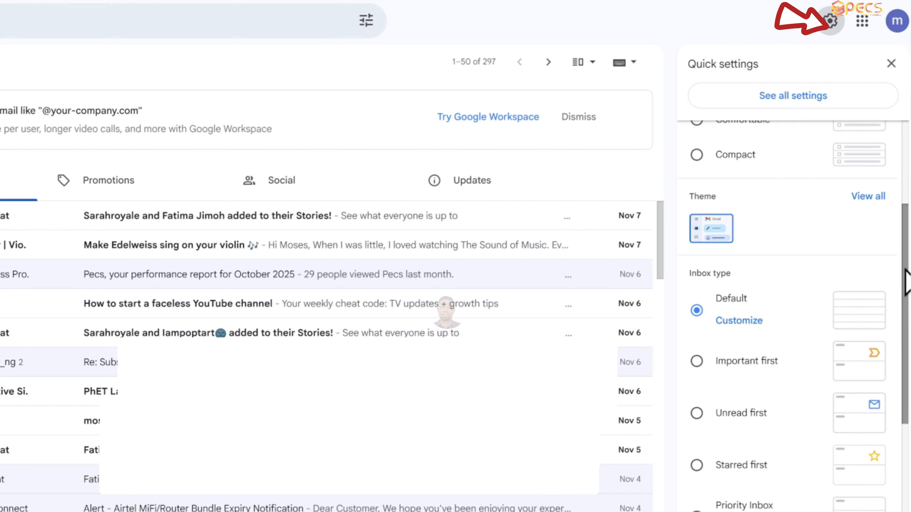
scroll(896, 274, "down", 2)
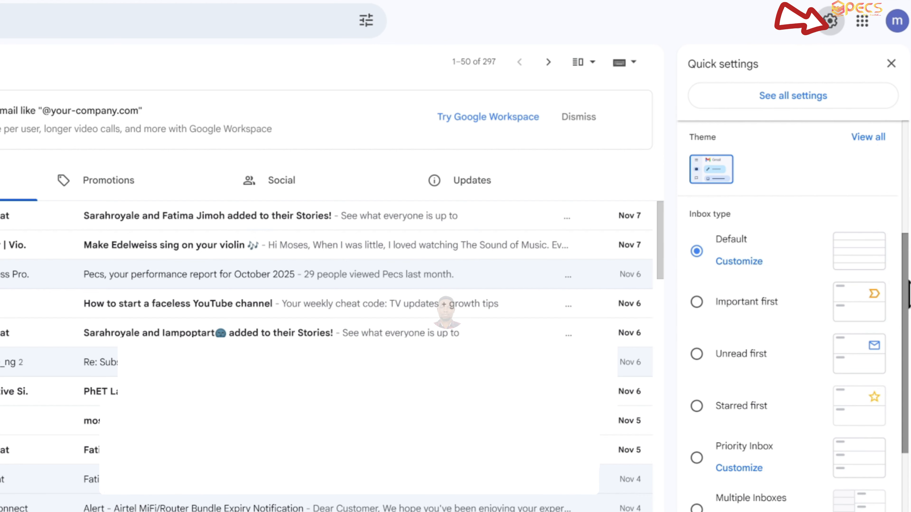
left_click_drag(905, 291, 901, 393)
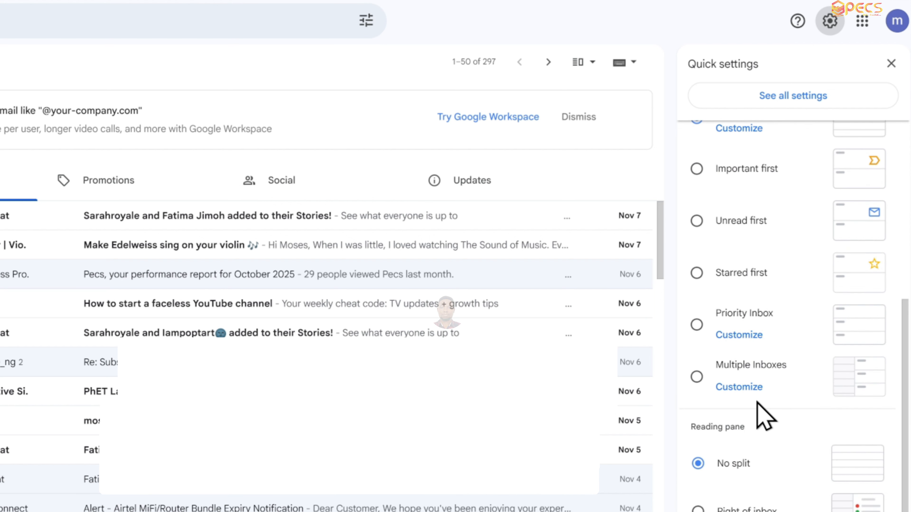
left_click(696, 378)
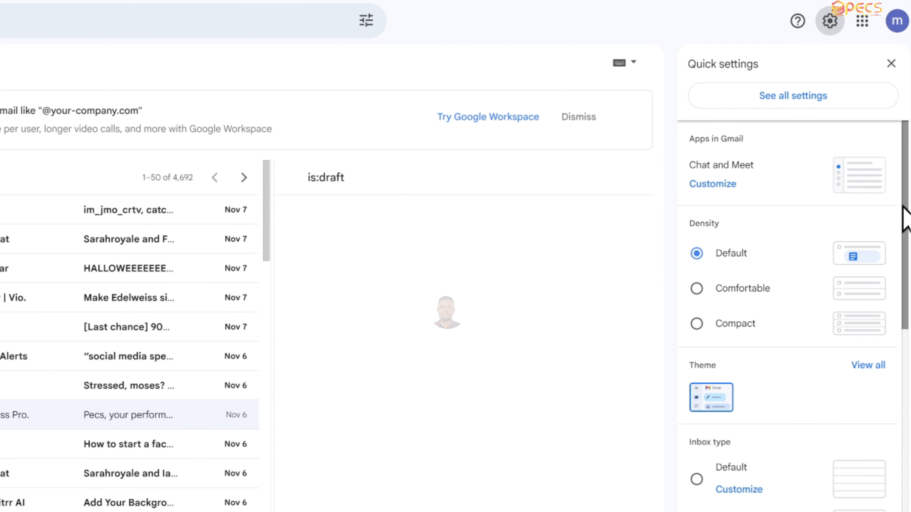
scroll(905, 219, "down", 8)
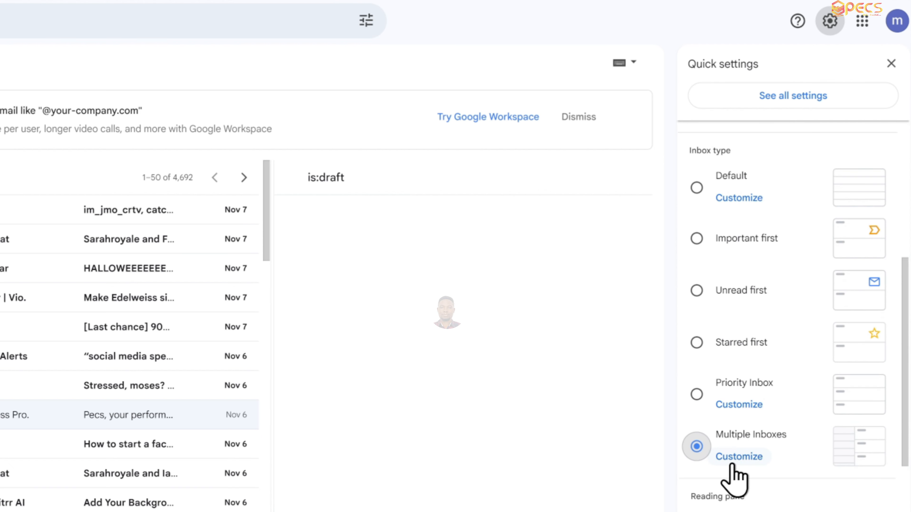
left_click(737, 456)
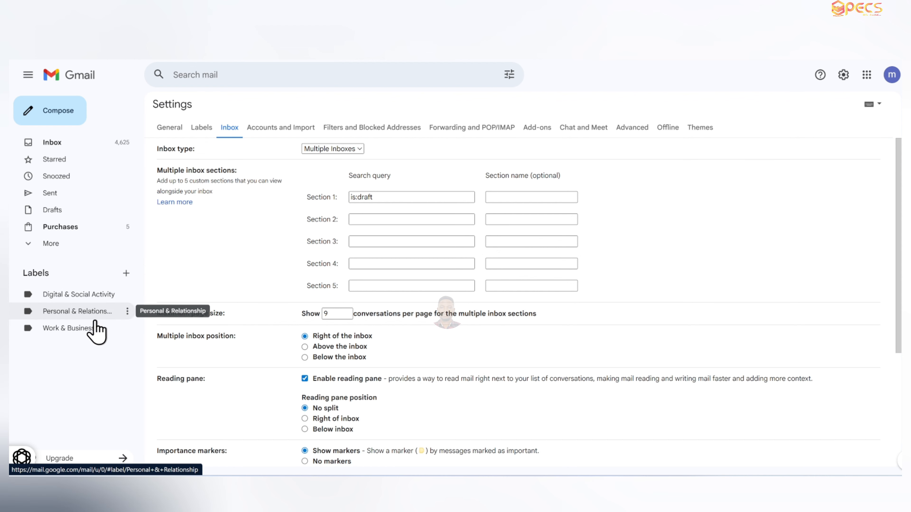
- Set section 1's search query to label:Digital-Social-Activity and its section name to Digital-Social-Activity
left_click(388, 197)
key("ctrl+a")
type("label")
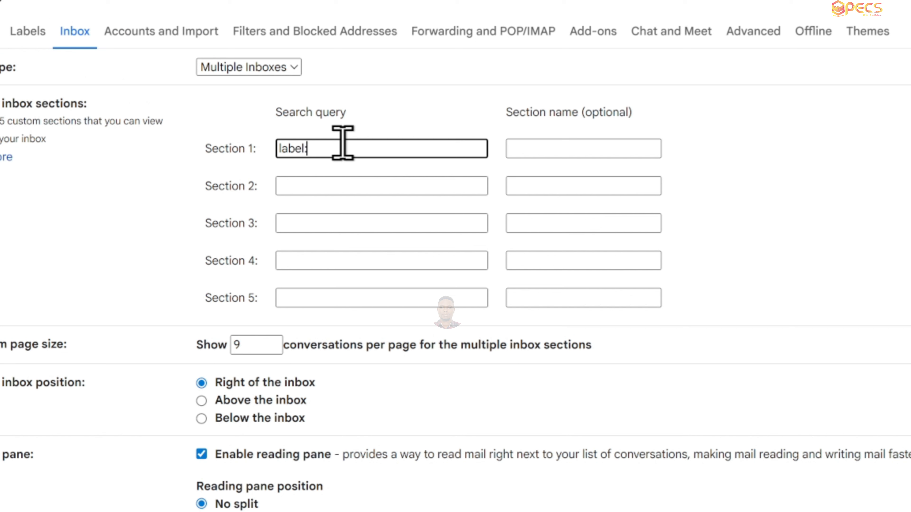
type(":Digital Social-Ac")
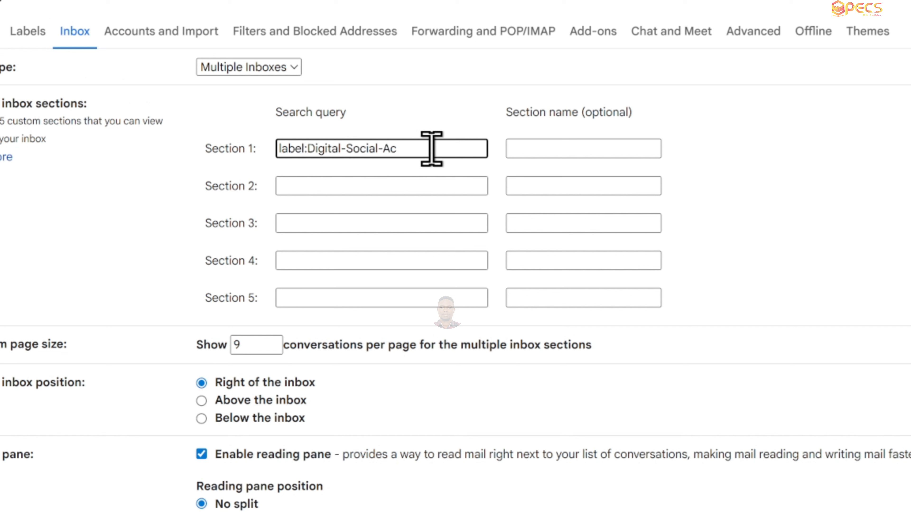
type("tivity")
left_click(537, 153)
type("Digital-Social-Activity")
- Set section 2's search query to label:Personal-Relationship and its section name to Personal-Relationship
left_click(310, 185)
type("label:Digita")
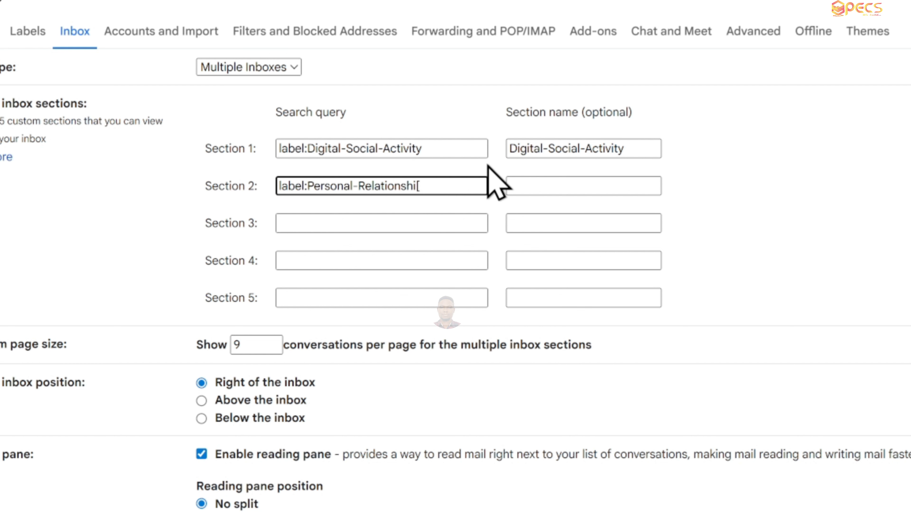
key("BackSpace")
type("p")
left_click_drag(449, 185, 315, 189)
left_click(534, 187)
key("ctrl+v")
left_click(511, 187)
type("P")
- Set section 3's search query to label:Work-business and its section name to Work-business
left_click(359, 226)
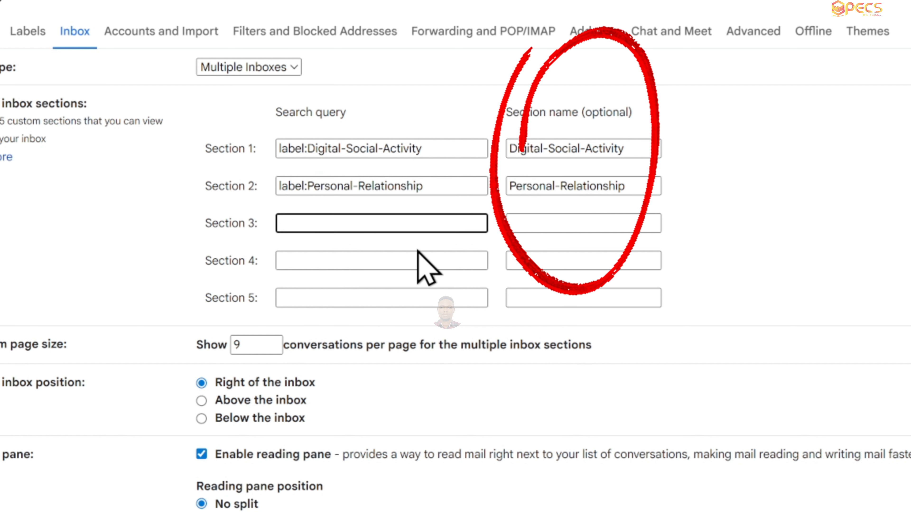
type("label:Work-business")
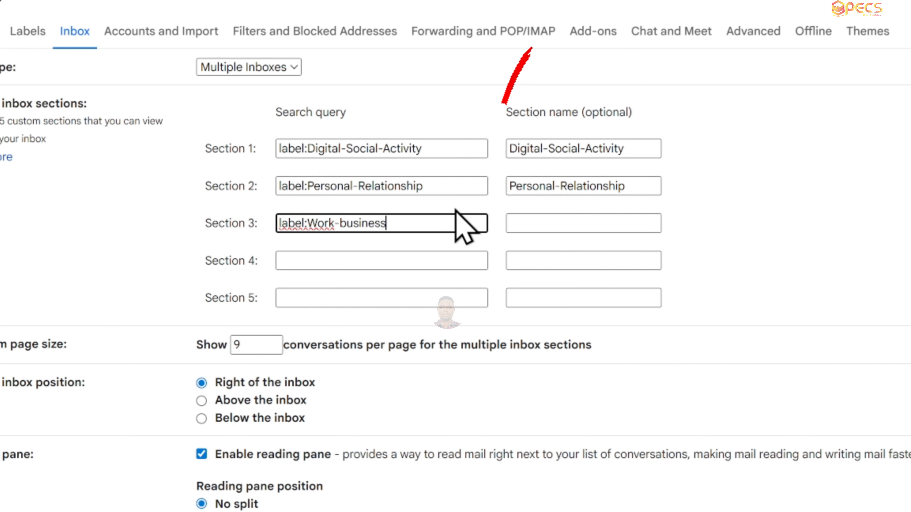
left_click_drag(394, 223, 308, 224)
key("ctrl+c")
left_click(581, 223)
key("ctrl+v")
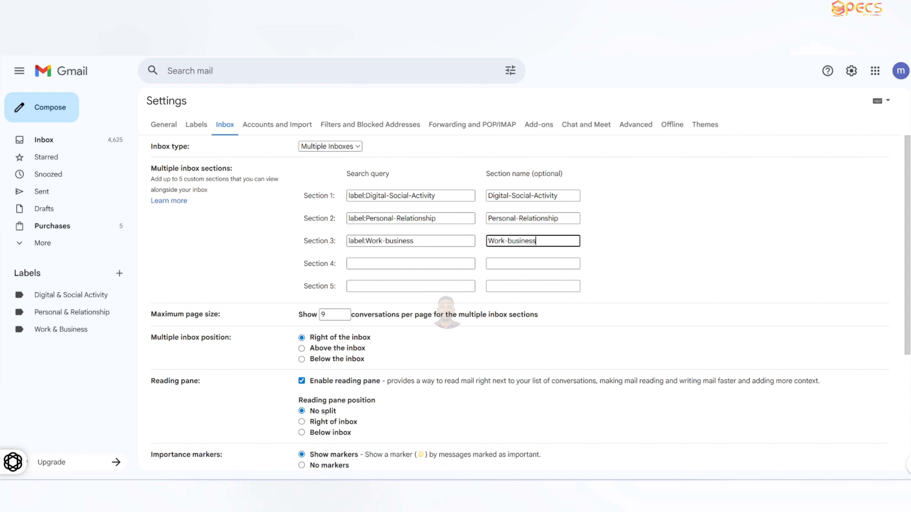
- Save the multiple inbox settings changes
scroll(735, 327, "down", 5)
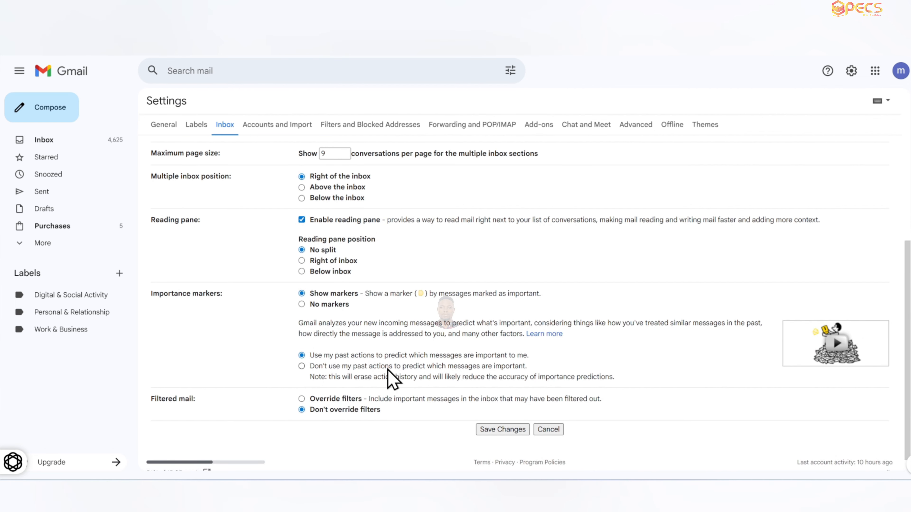
left_click(503, 430)
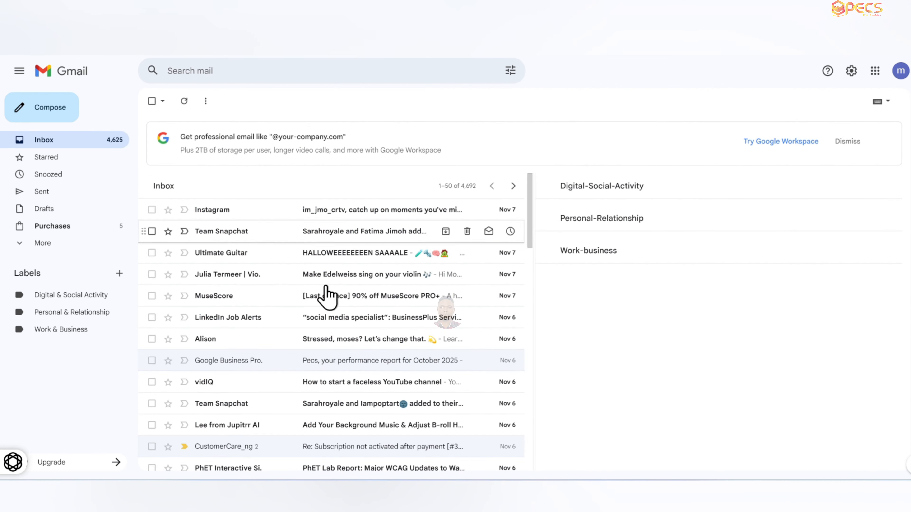
- Open the Instagram catch-up email and move it to the Work & Business label
left_click(455, 187)
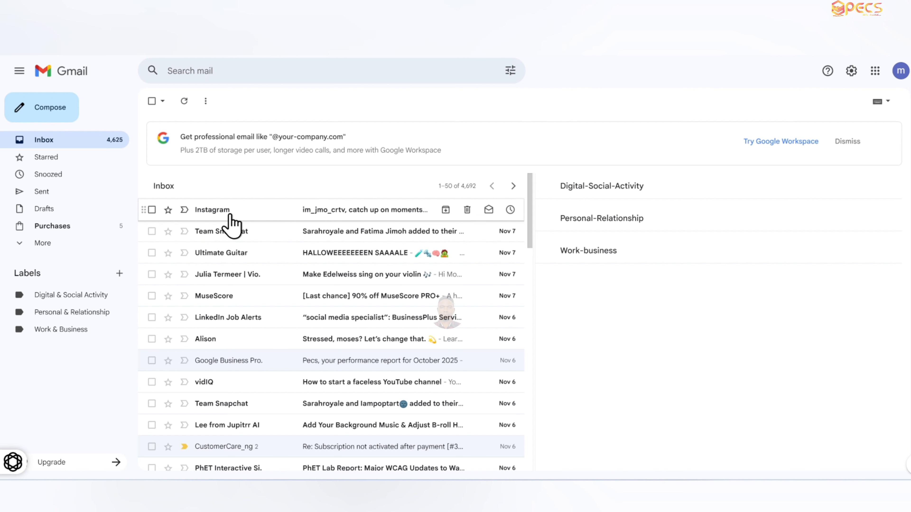
left_click(232, 223)
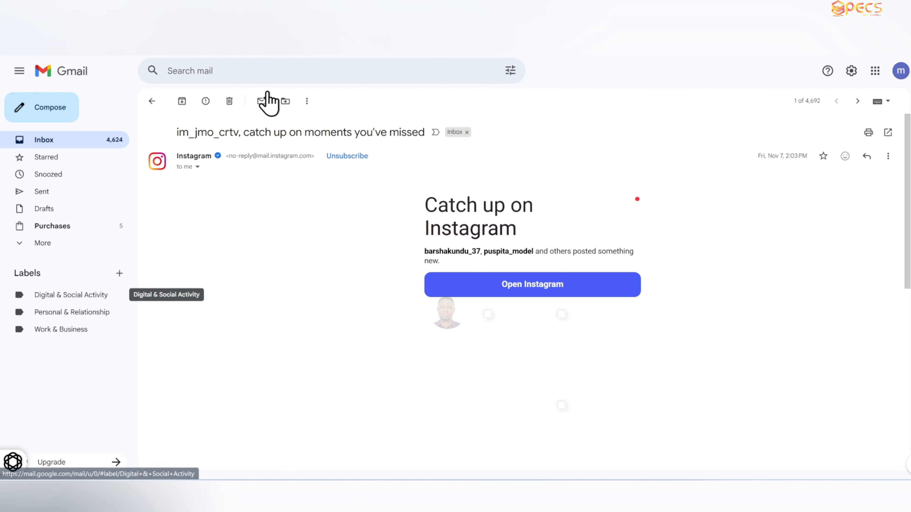
left_click(286, 102)
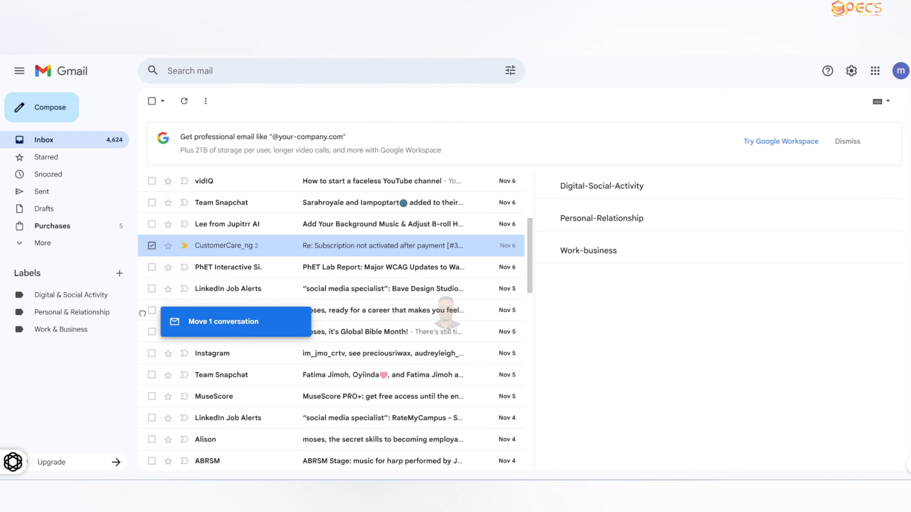
left_click_drag(142, 313, 86, 336)
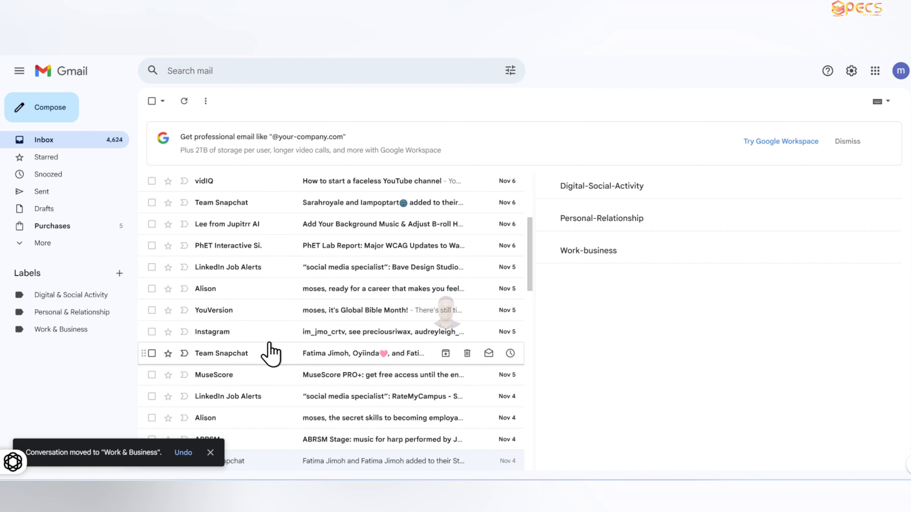
- Drag the Airtel Smart Connect router alert email onto the Work & Business label
scroll(279, 342, "down", 5)
scroll(279, 342, "down", 10)
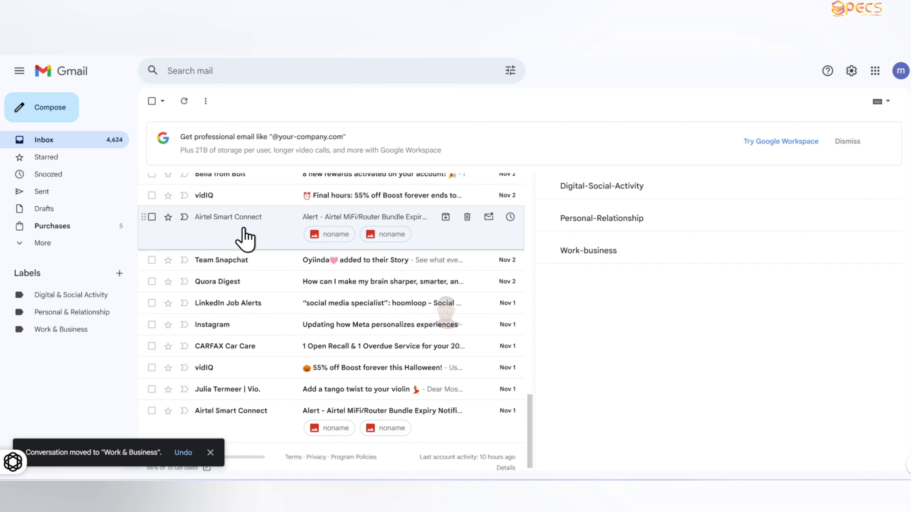
left_click_drag(245, 238, 78, 337)
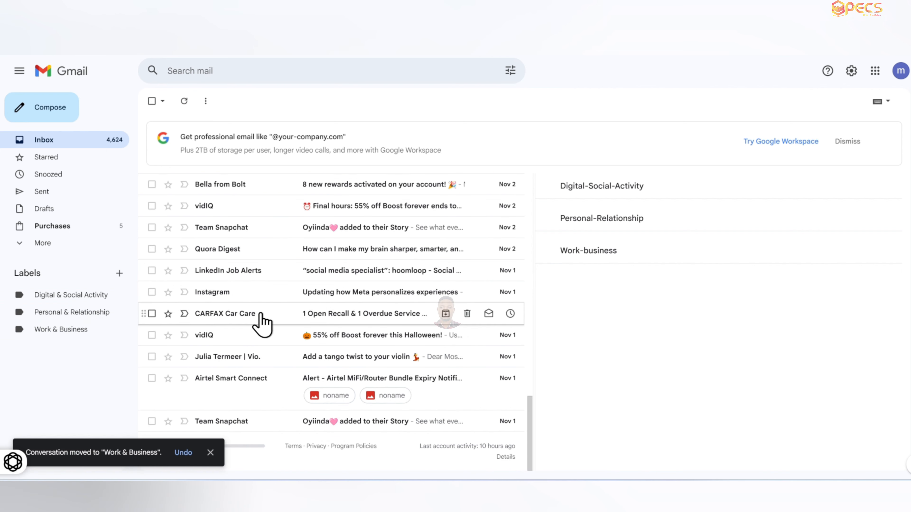
- Drag the CARFAX Car Care email onto the Personal & Relationship label
left_click_drag(262, 324, 97, 321)
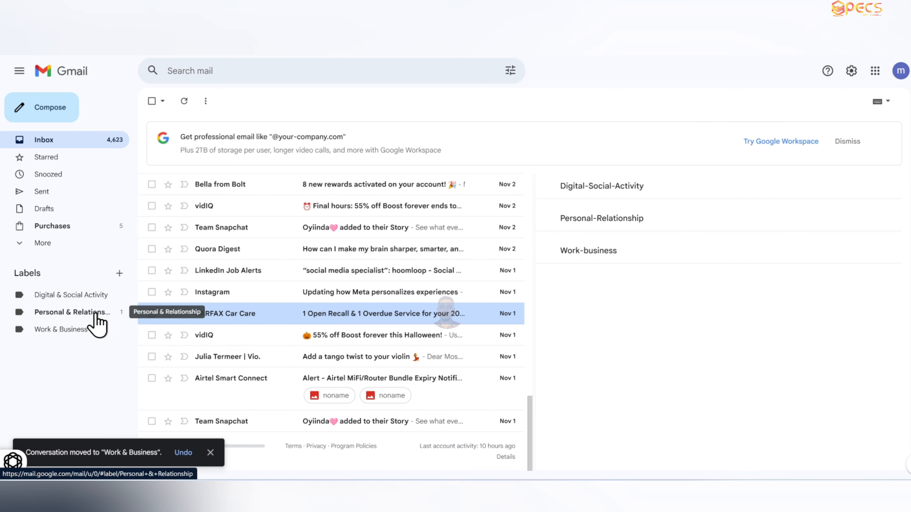
scroll(359, 278, "up", 5)
scroll(358, 271, "up", 10)
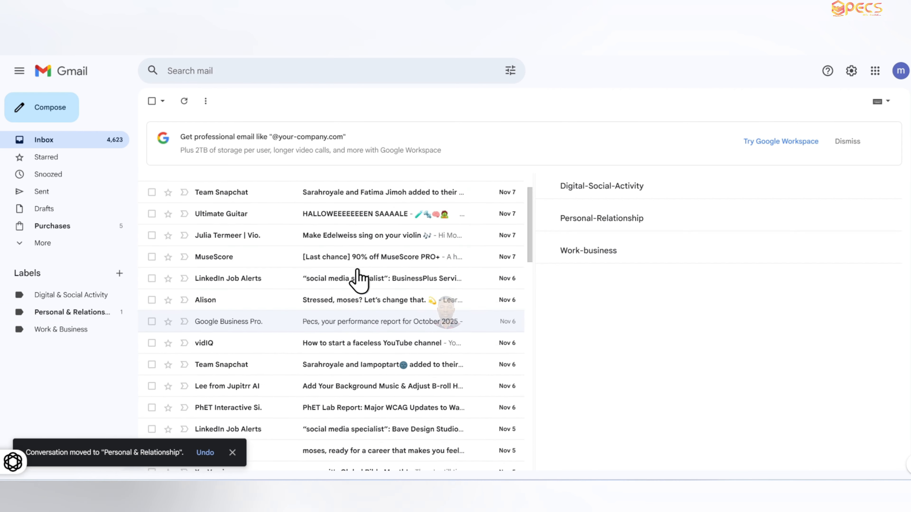
- Drag the Instagram, Airtel Smart Connect and LinkedIn Job Alerts emails onto the Digital & Social Activity label
scroll(359, 268, "down", 13)
scroll(359, 276, "down", 6)
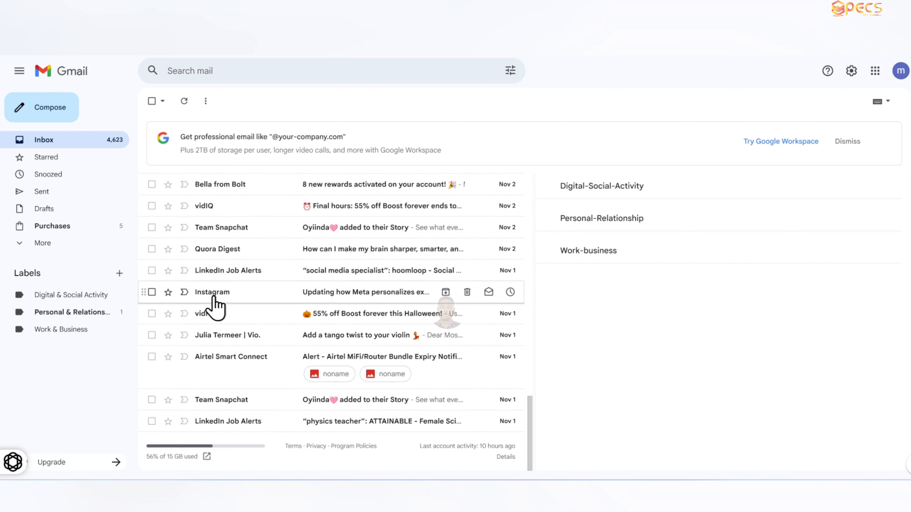
left_click_drag(213, 292, 83, 295)
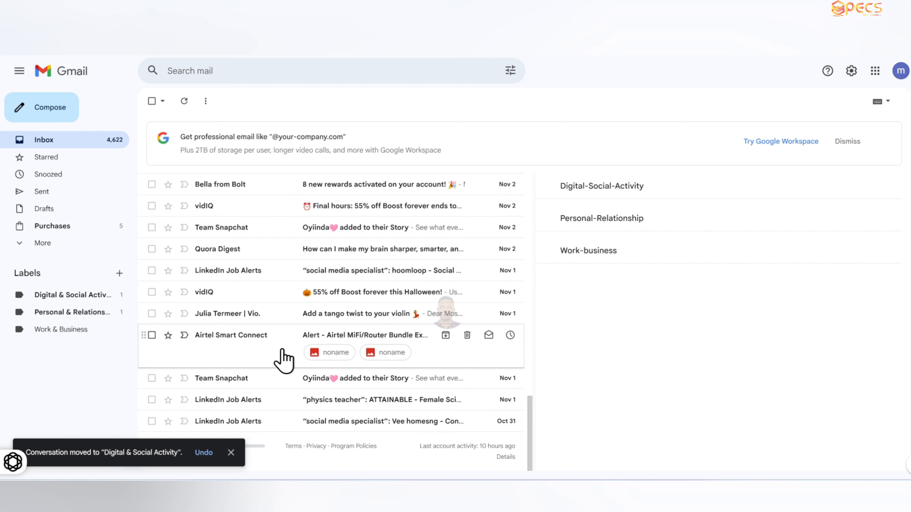
left_click_drag(272, 359, 100, 305)
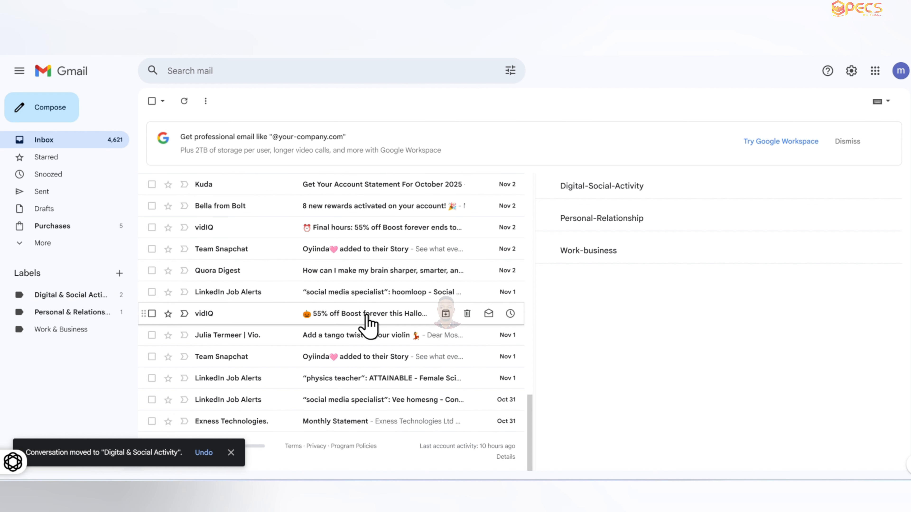
scroll(369, 315, "up", 10)
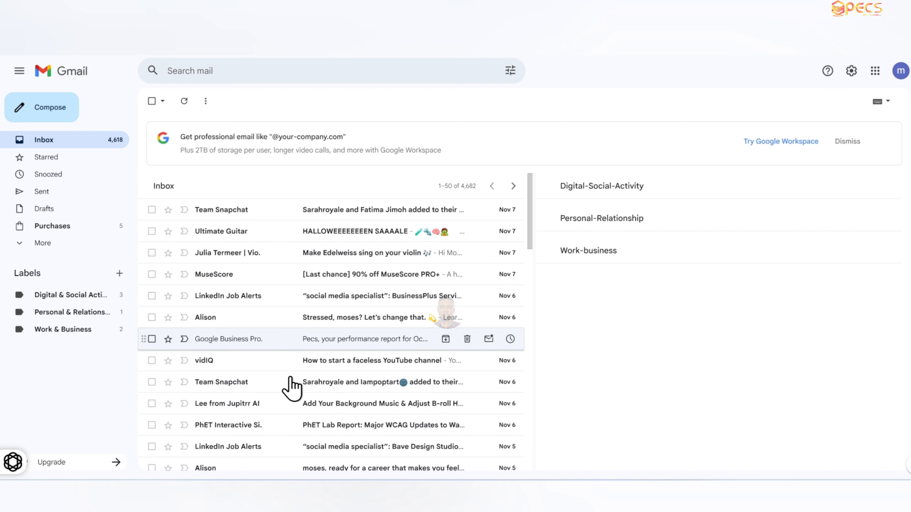
left_click_drag(237, 303, 89, 303)
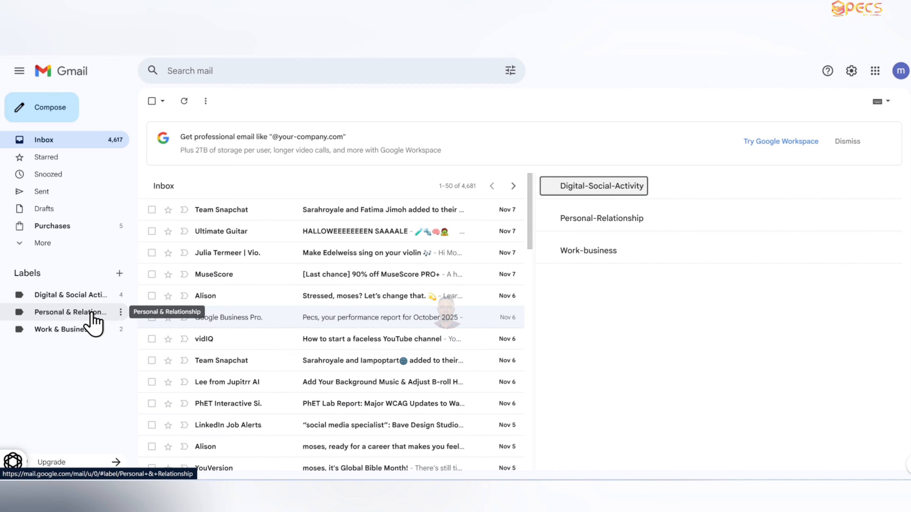
- Open the Personal & Relationship label and remove that label from the ABRSM violin email and the CARFAX email
left_click(93, 313)
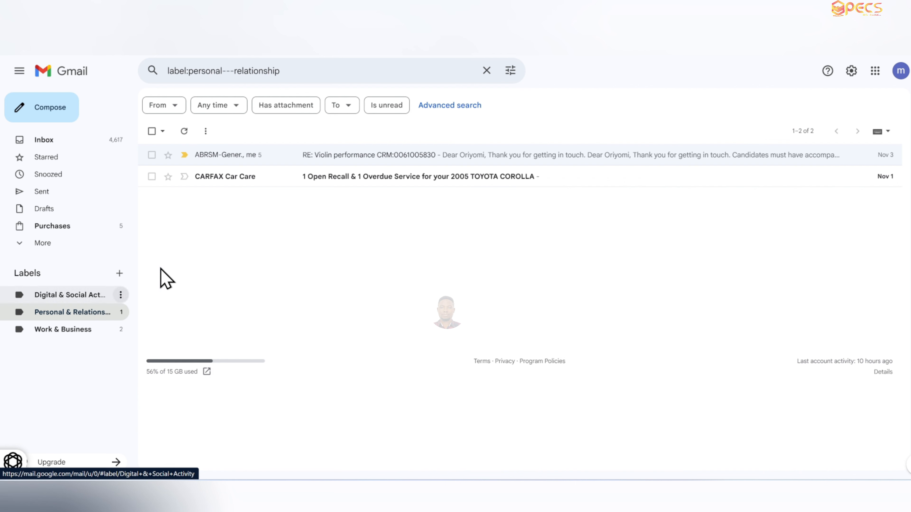
left_click(307, 156)
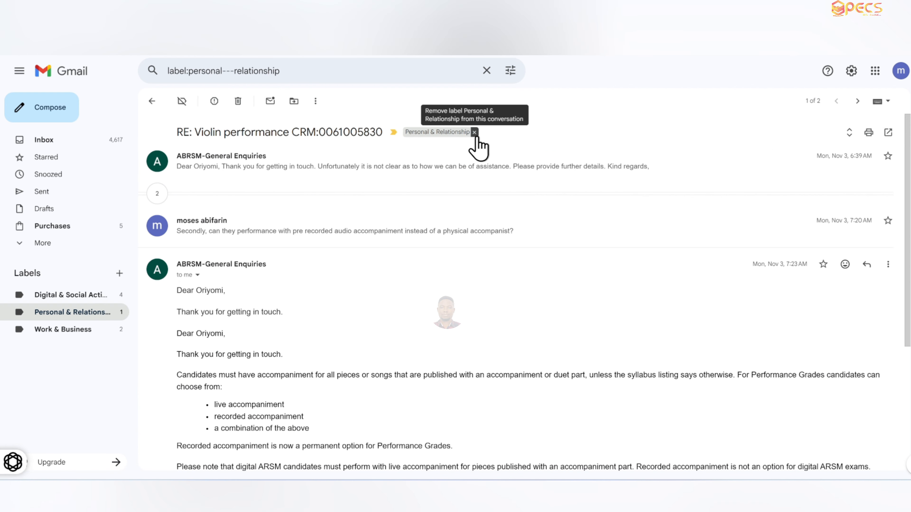
left_click(475, 132)
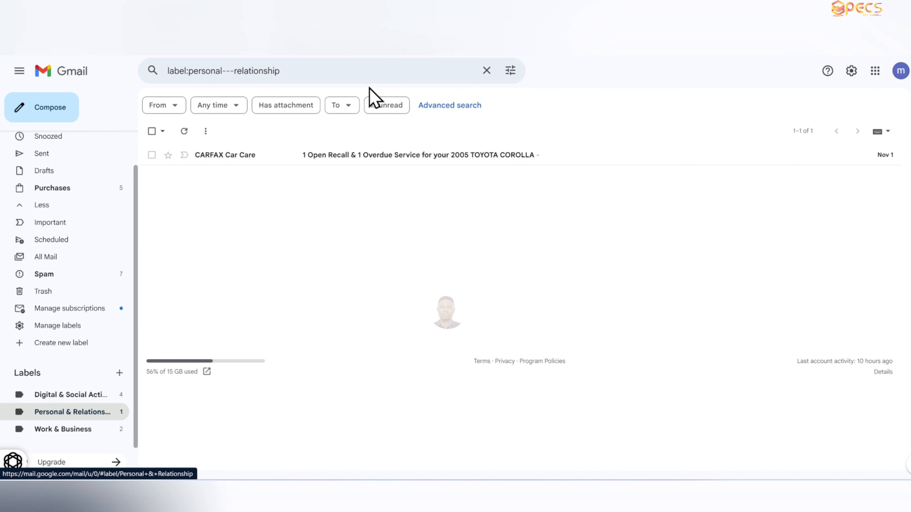
left_click(357, 158)
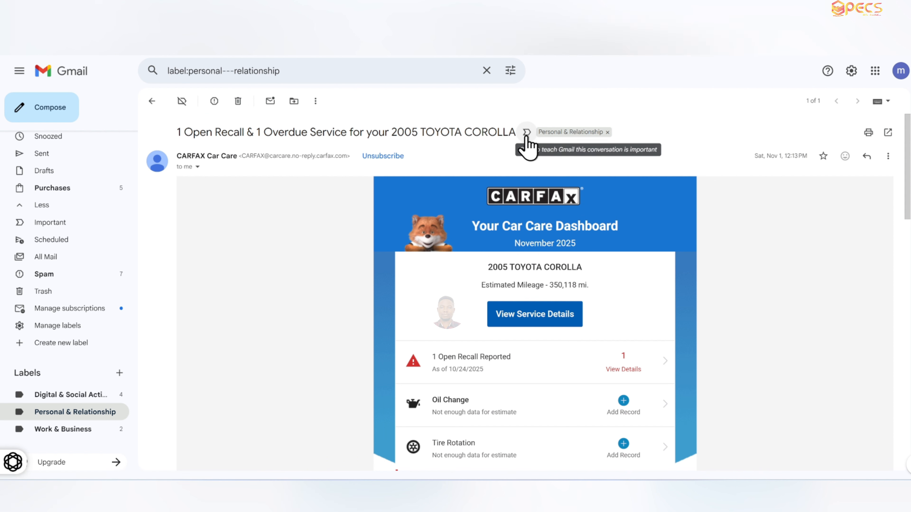
left_click(607, 132)
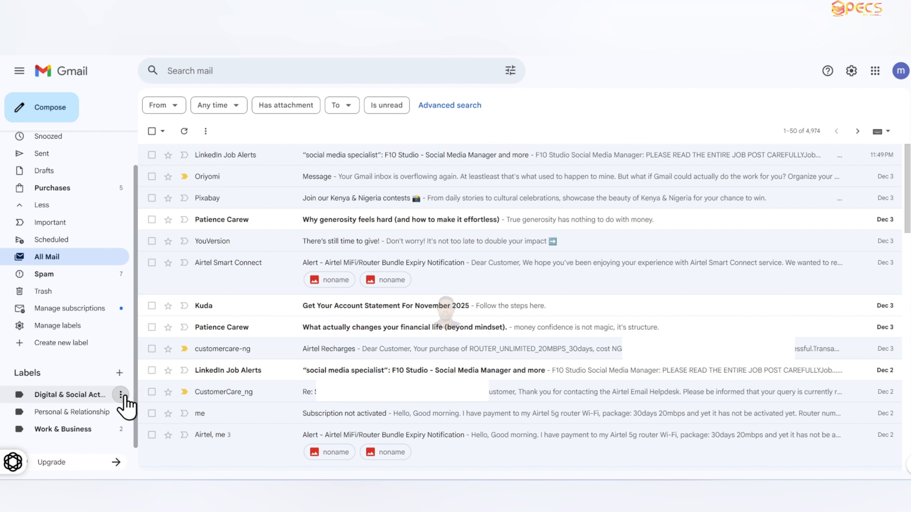
- Set the Digital & Social Activity label colour to red
left_click(121, 395)
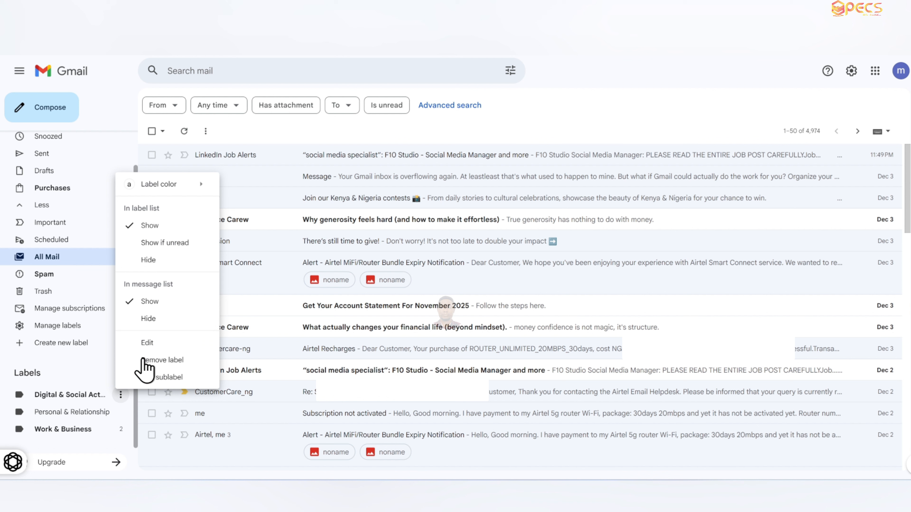
left_click(124, 398)
left_click(126, 399)
mouse_move(185, 190)
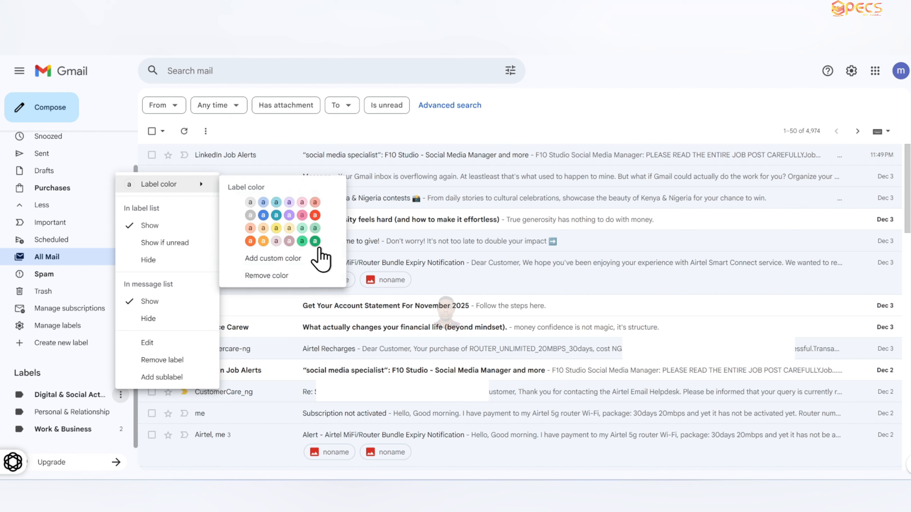
left_click(315, 216)
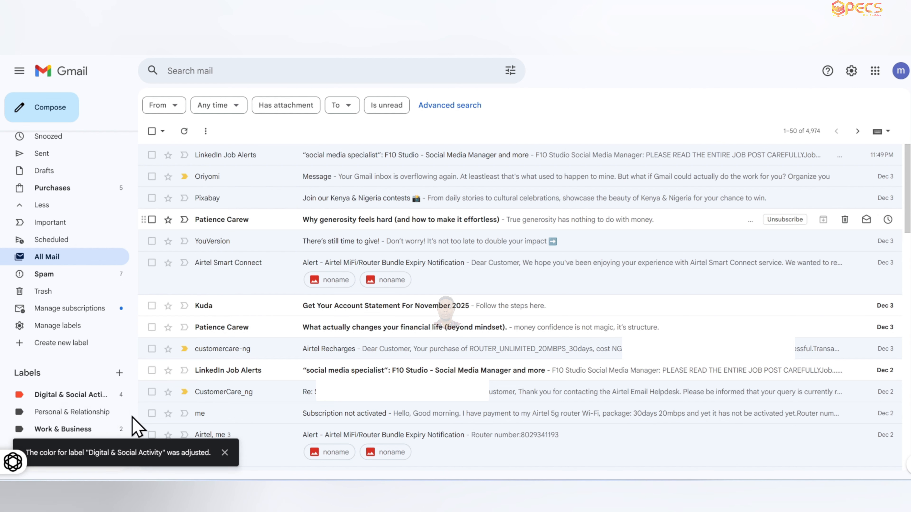
- Set the Personal & Relationship label colour to green
left_click(121, 413)
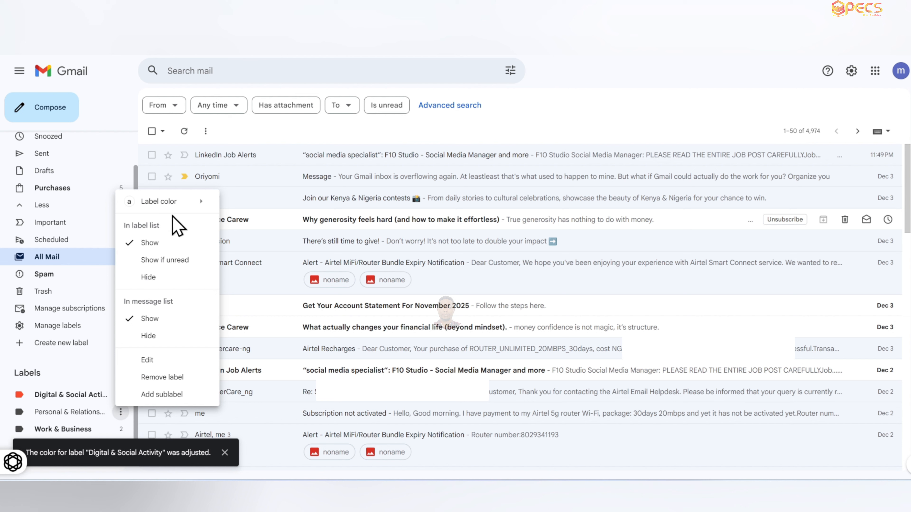
mouse_move(187, 208)
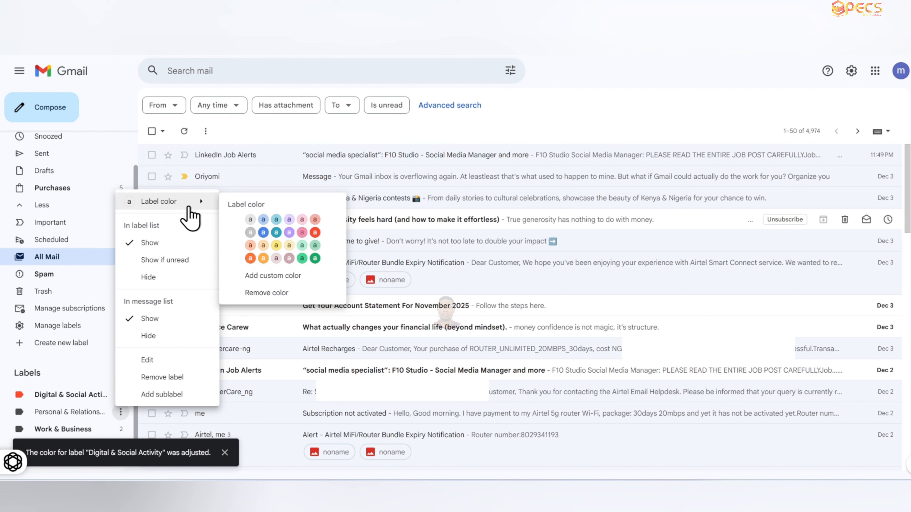
left_click(302, 259)
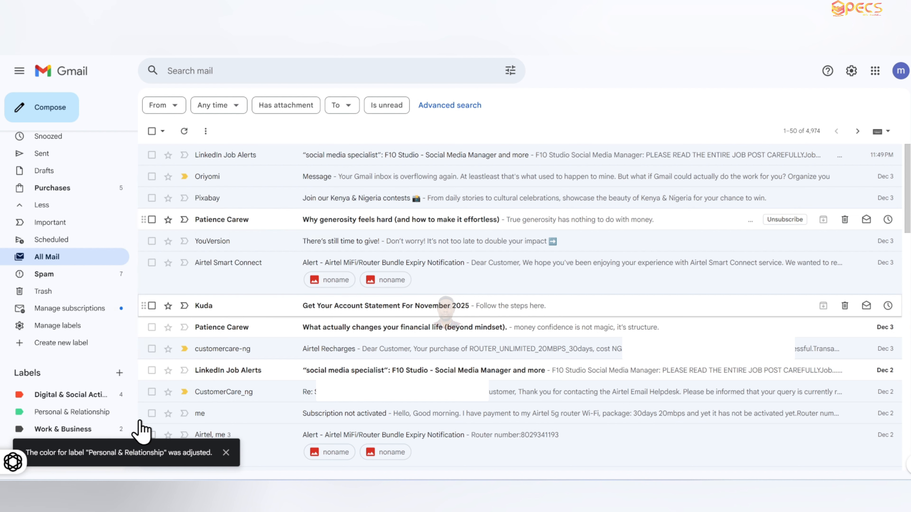
- Set the Work & Business label colour to yellow
left_click(120, 430)
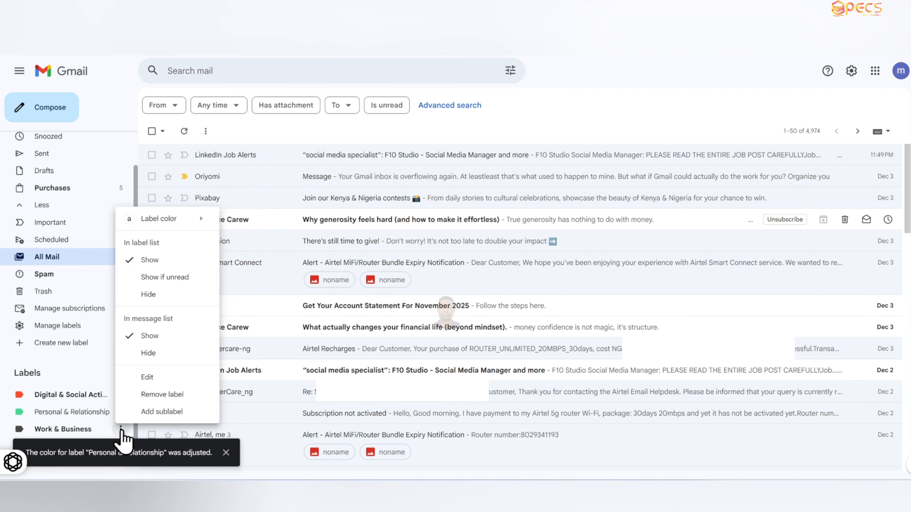
mouse_move(172, 226)
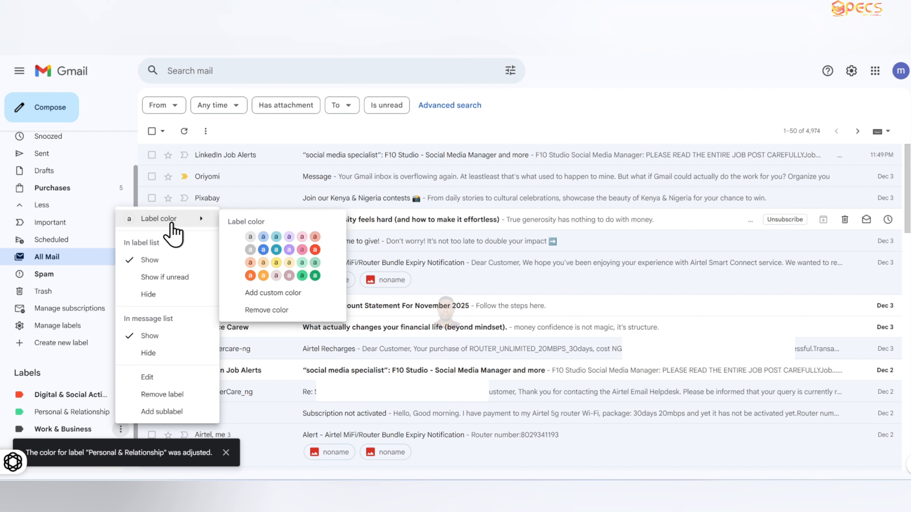
left_click(276, 262)
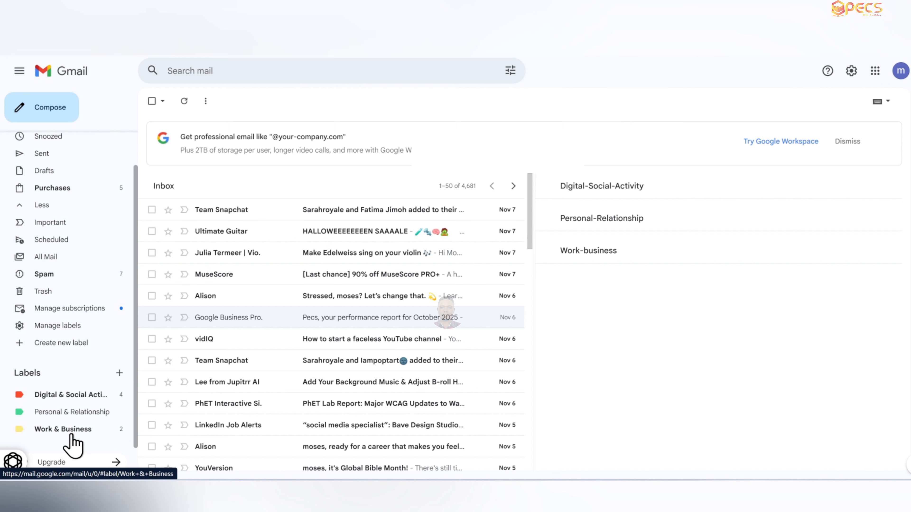
- Delete the Personal & Relationship label from the label management settings
left_click(63, 429)
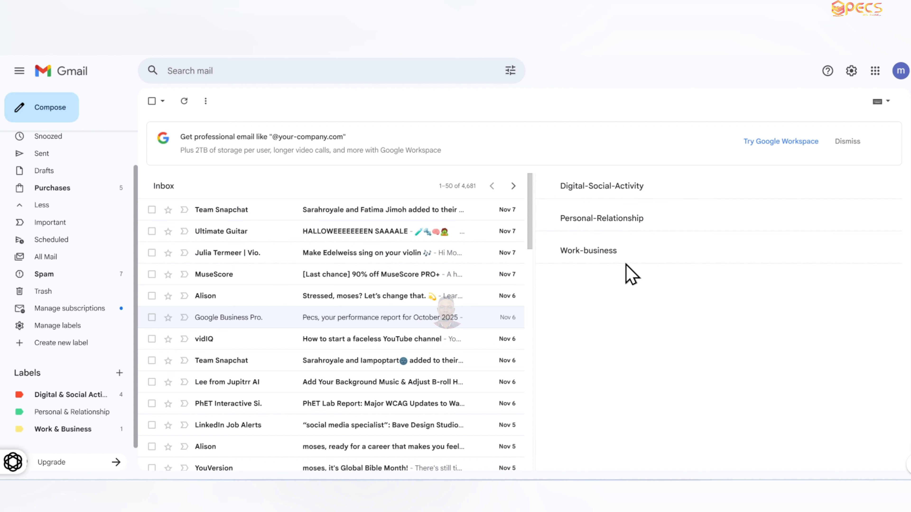
left_click(73, 326)
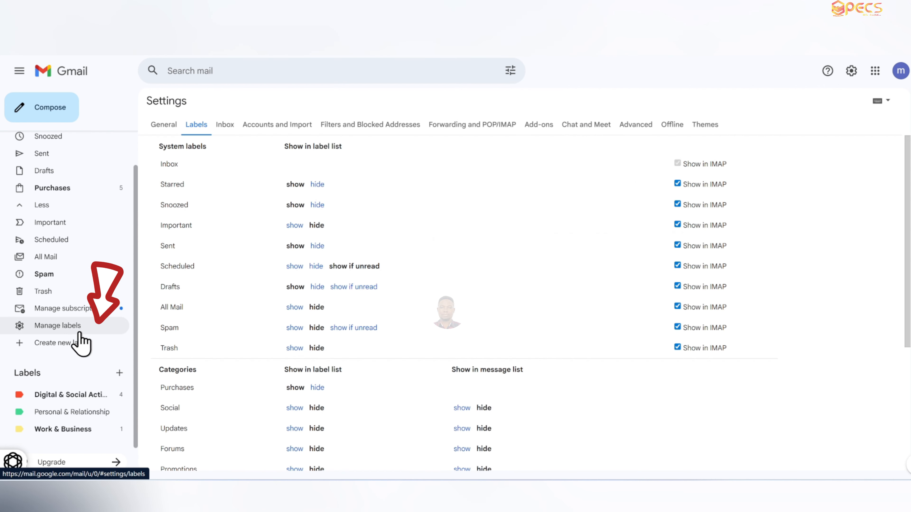
scroll(568, 289, "down", 5)
scroll(586, 306, "down", 1)
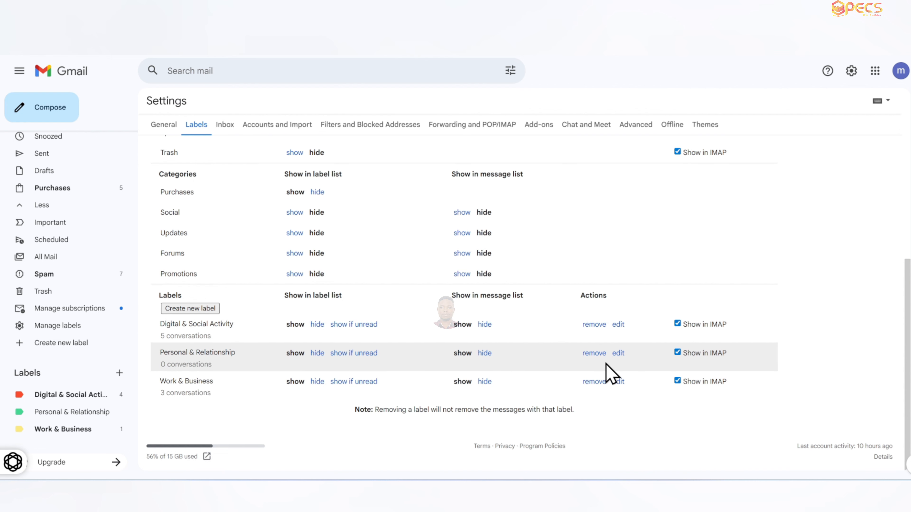
left_click(594, 354)
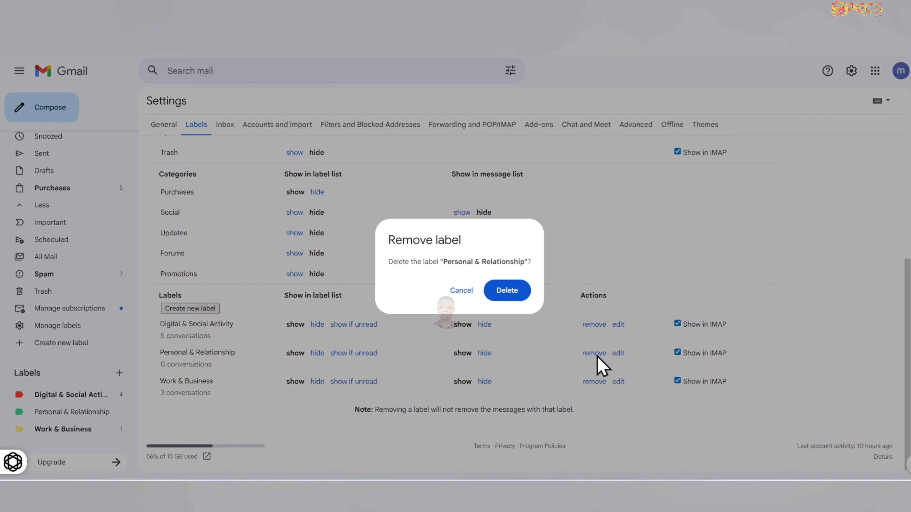
left_click(507, 292)
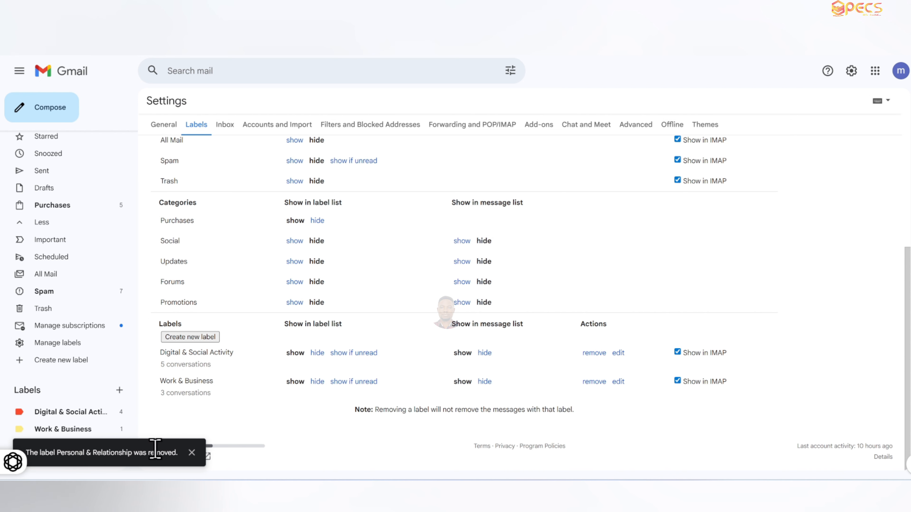
left_click(192, 453)
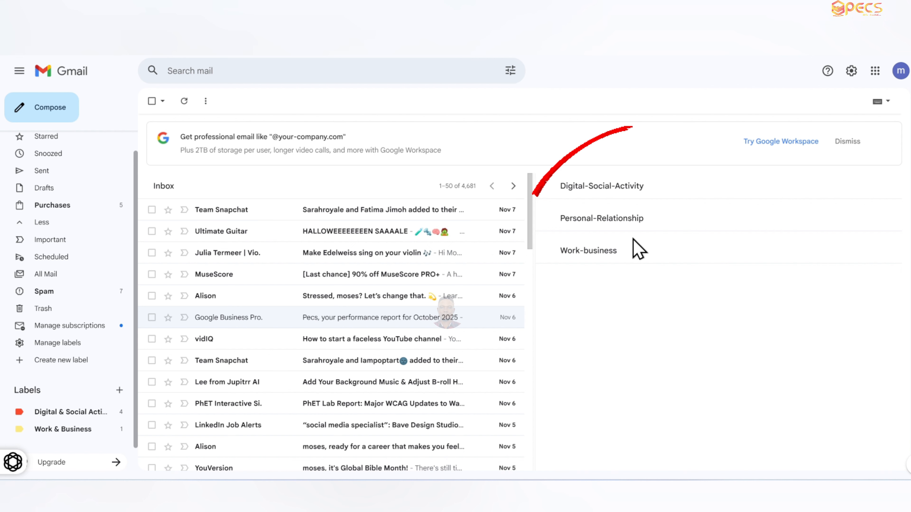
- Clear the Section 2 search query and section name in the Multiple Inboxes settings
left_click(851, 71)
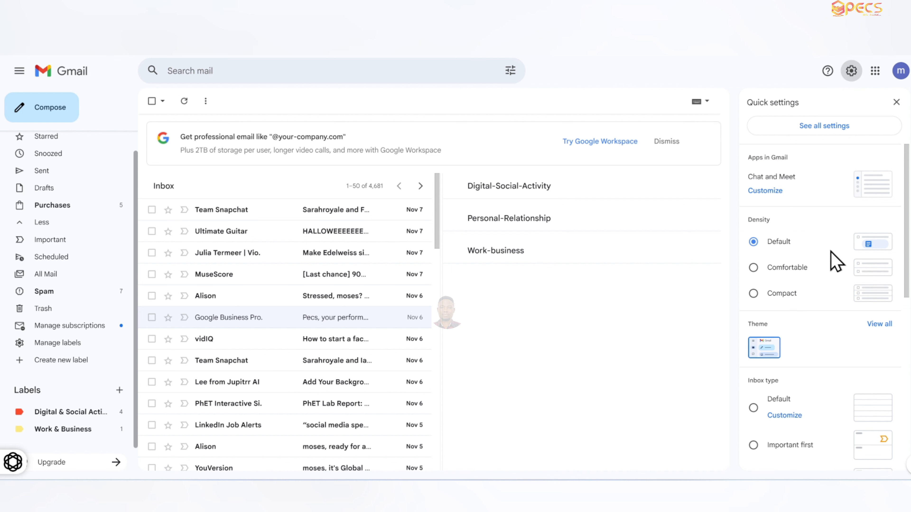
scroll(832, 253, "down", 7)
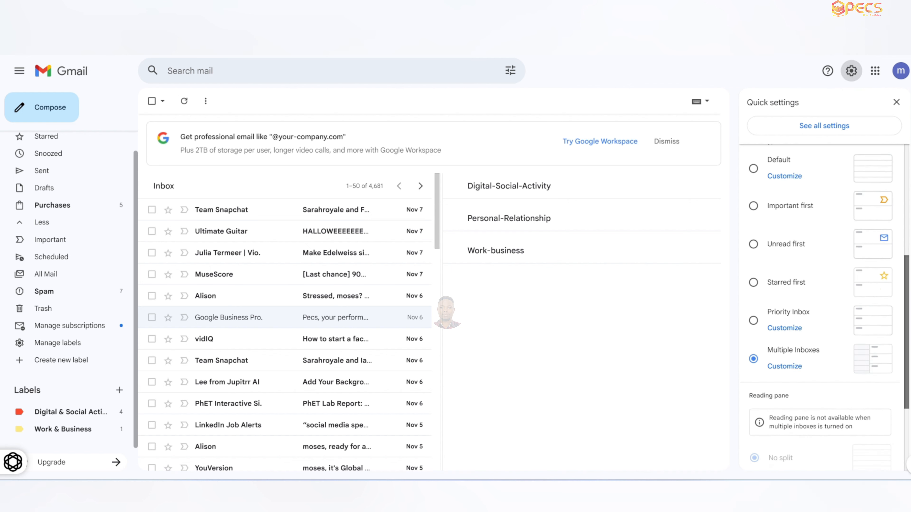
scroll(802, 354, "down", 1)
left_click(785, 352)
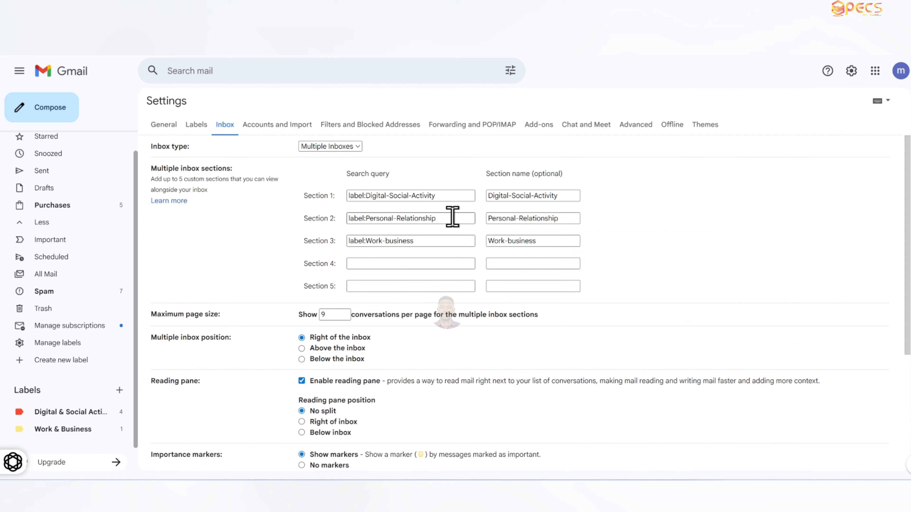
left_click_drag(454, 219, 337, 240)
key("BackSpace")
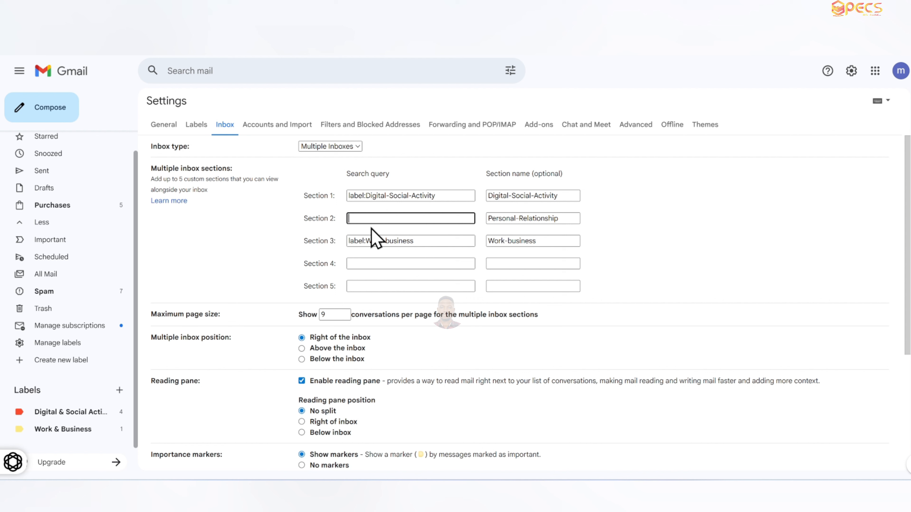
left_click_drag(562, 221, 476, 229)
left_click(474, 230)
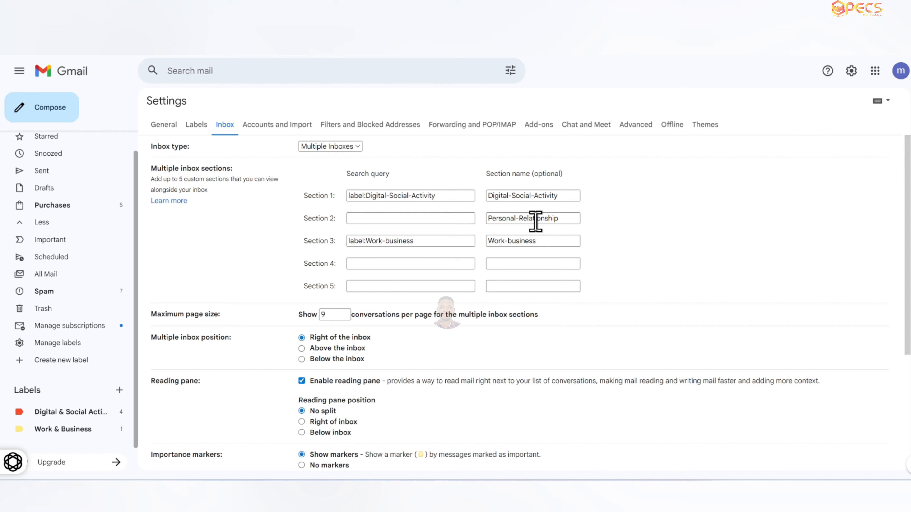
left_click(570, 221)
left_click_drag(569, 222, 486, 231)
key("BackSpace")
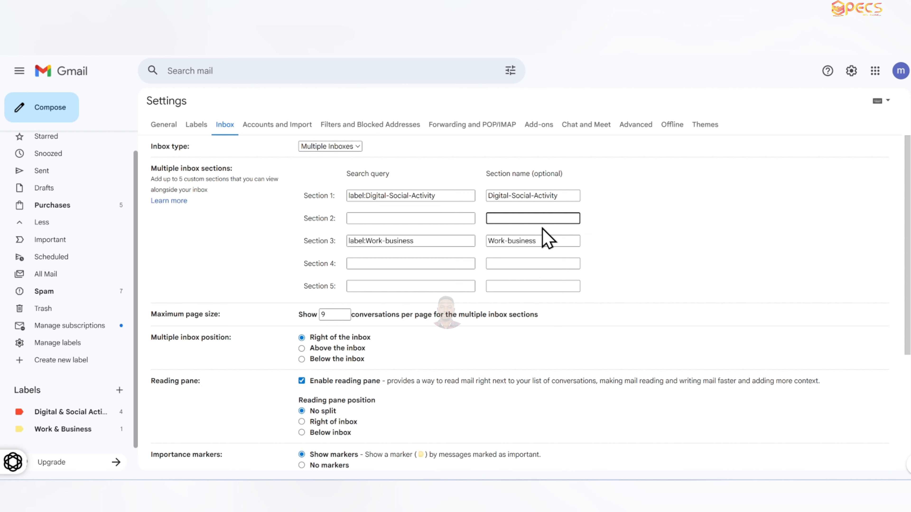
- Save the inbox settings changes and open All Mail
scroll(516, 285, "down", 5)
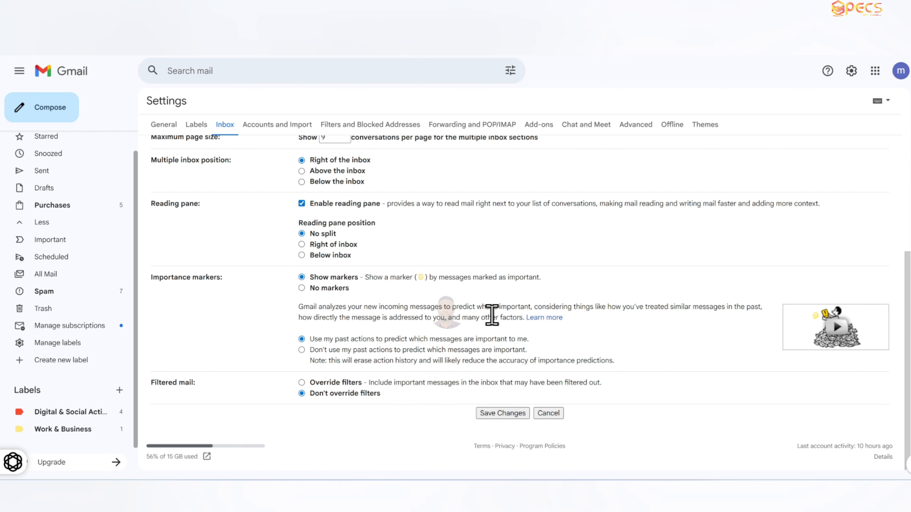
left_click(504, 414)
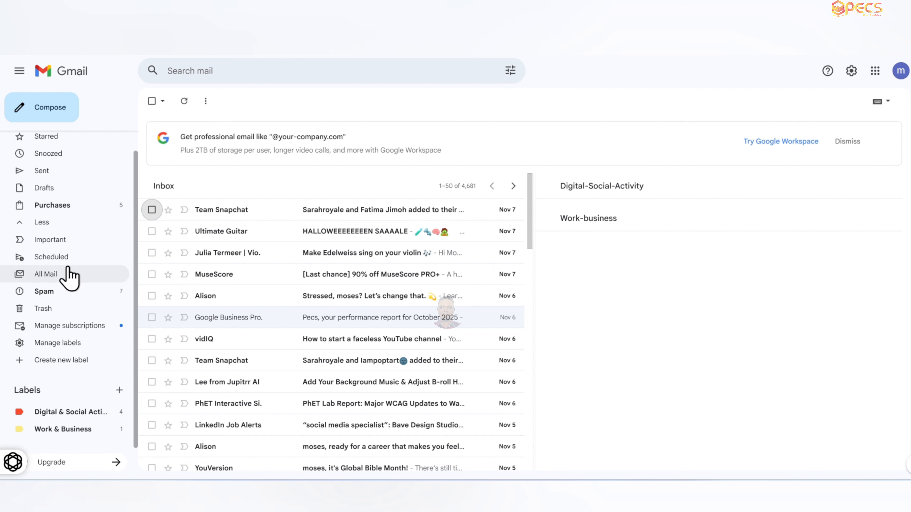
left_click(59, 282)
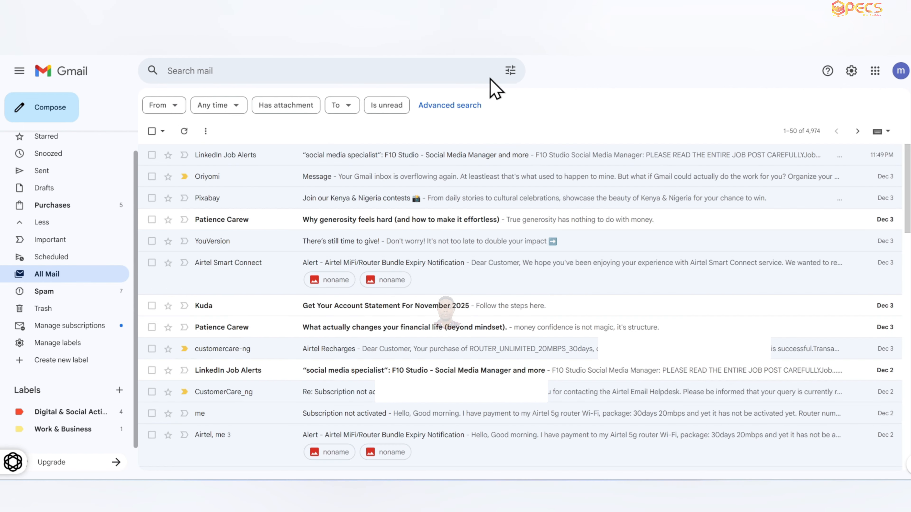
- Create a filter for messages from a chosen sender address that stars them and never marks them as important
left_click(510, 72)
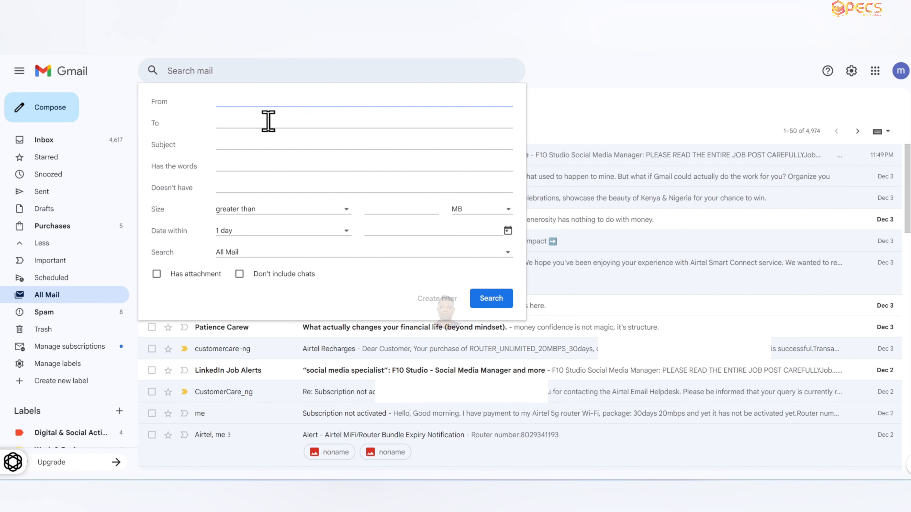
type("p")
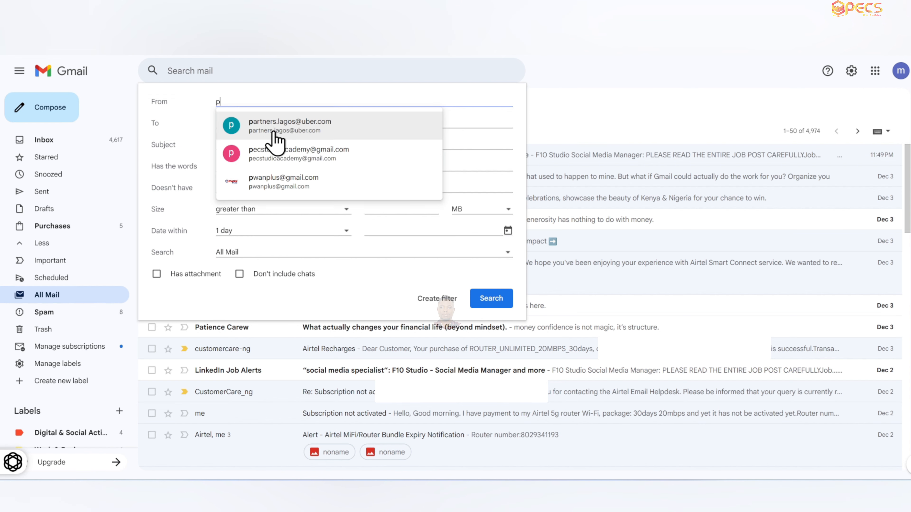
left_click(300, 166)
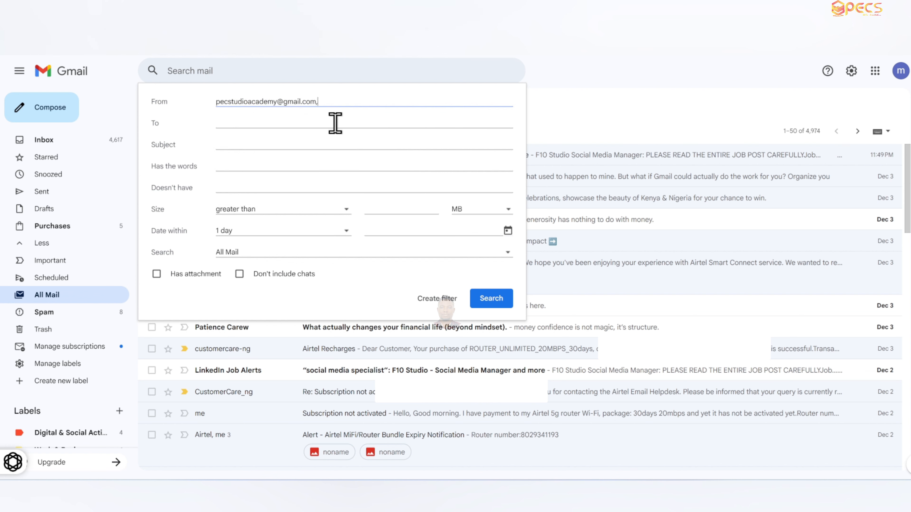
left_click(437, 298)
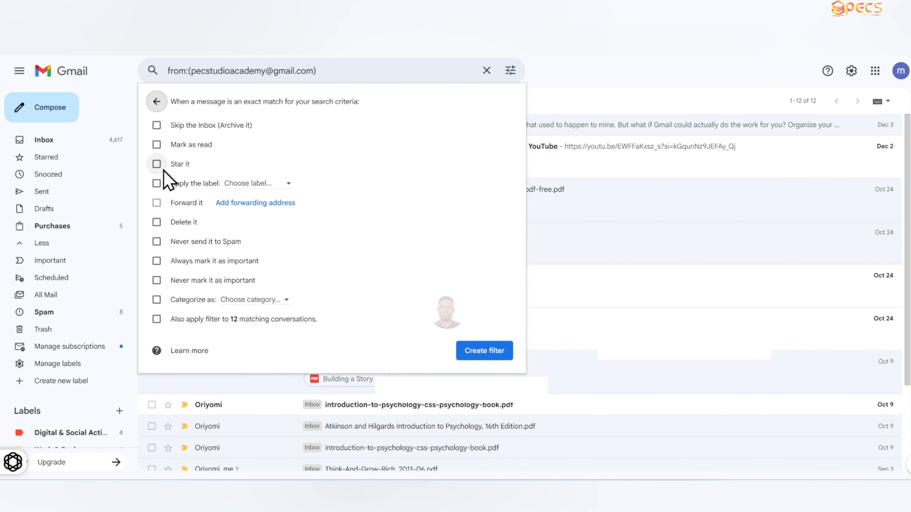
left_click(157, 164)
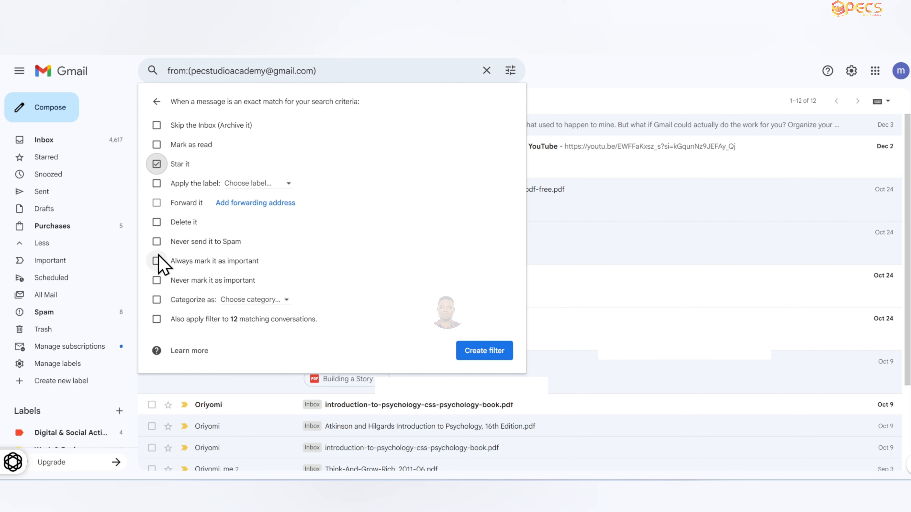
left_click(157, 280)
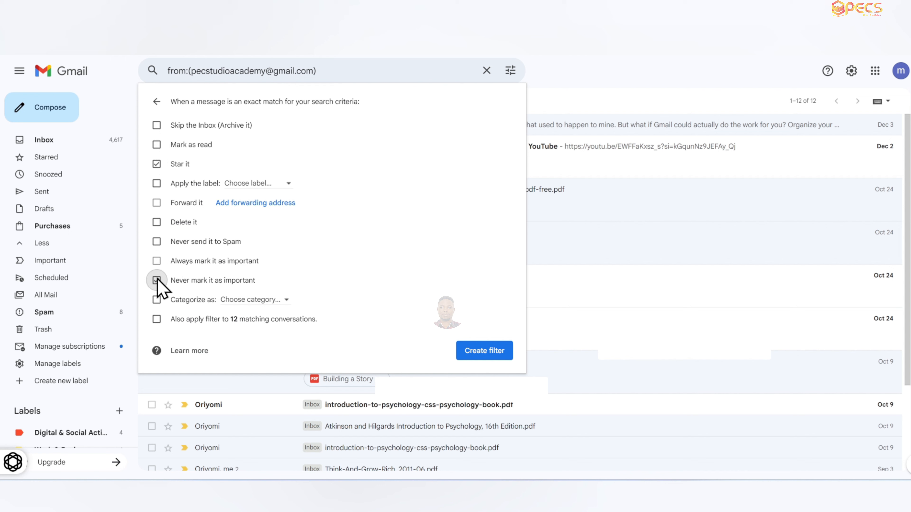
left_click(487, 352)
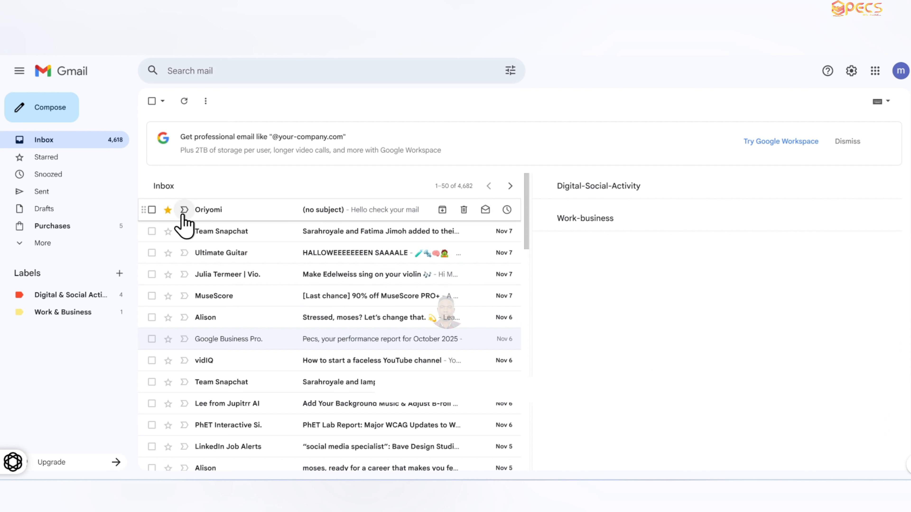
- Open the starred message and view the Starred folder to check the filter's effect
left_click(283, 222)
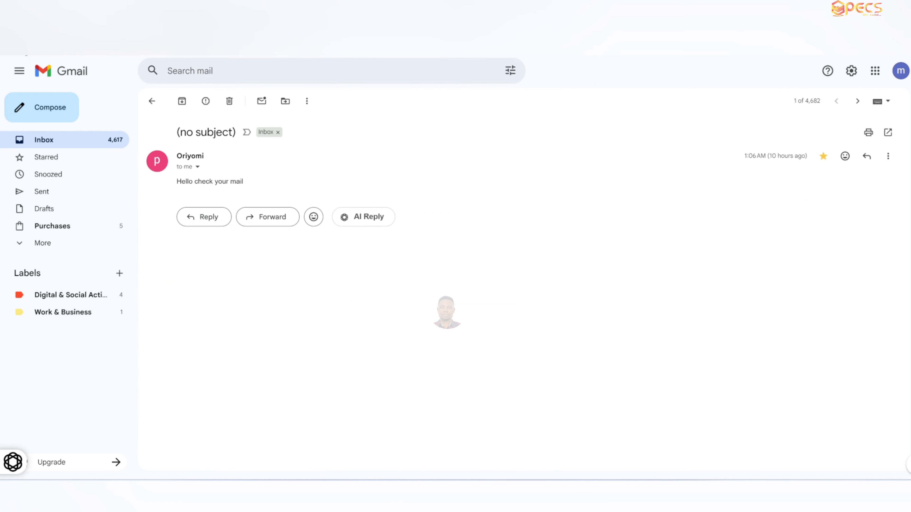
left_click(29, 47)
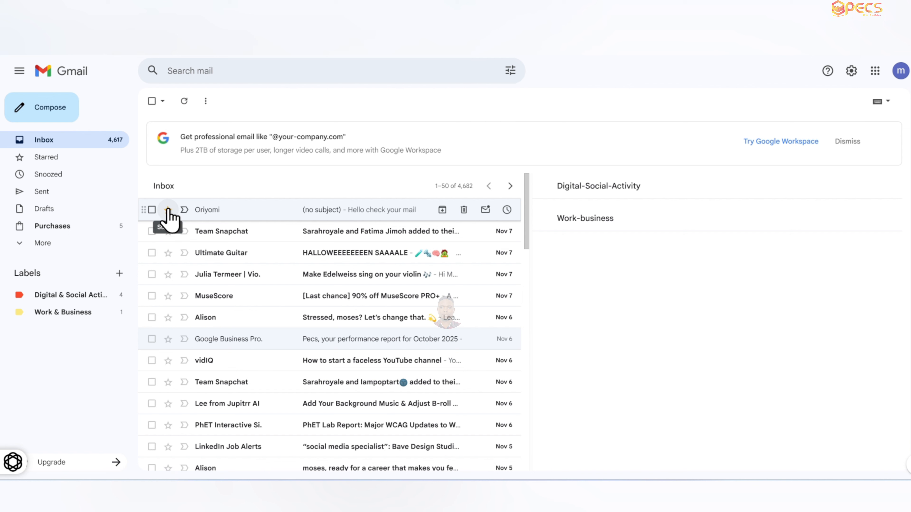
left_click(168, 211)
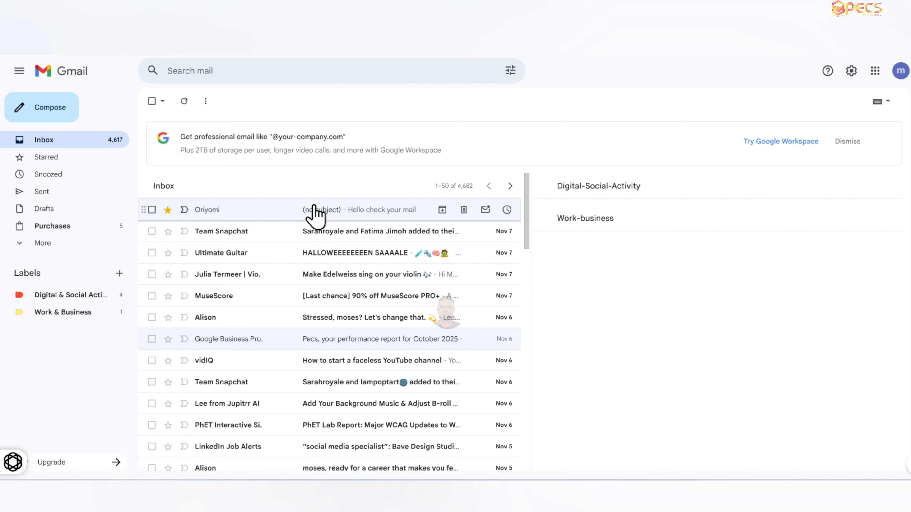
left_click(50, 161)
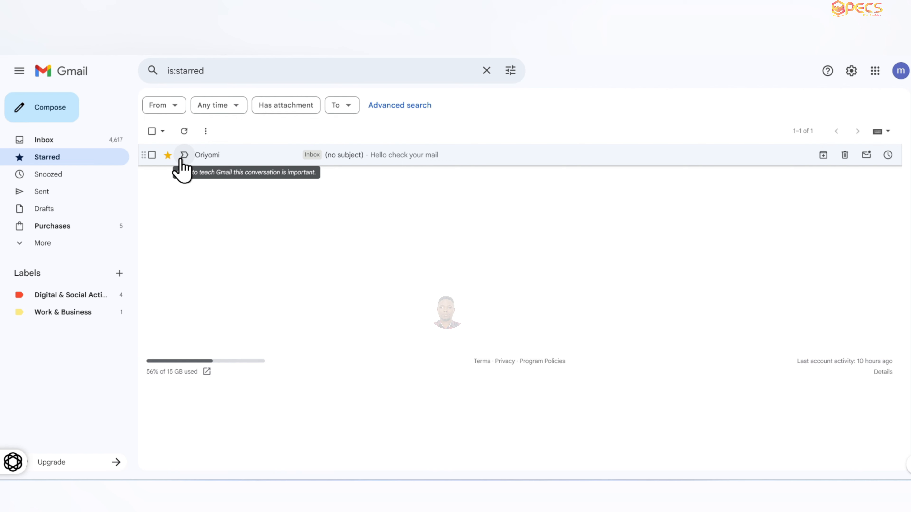
left_click(21, 244)
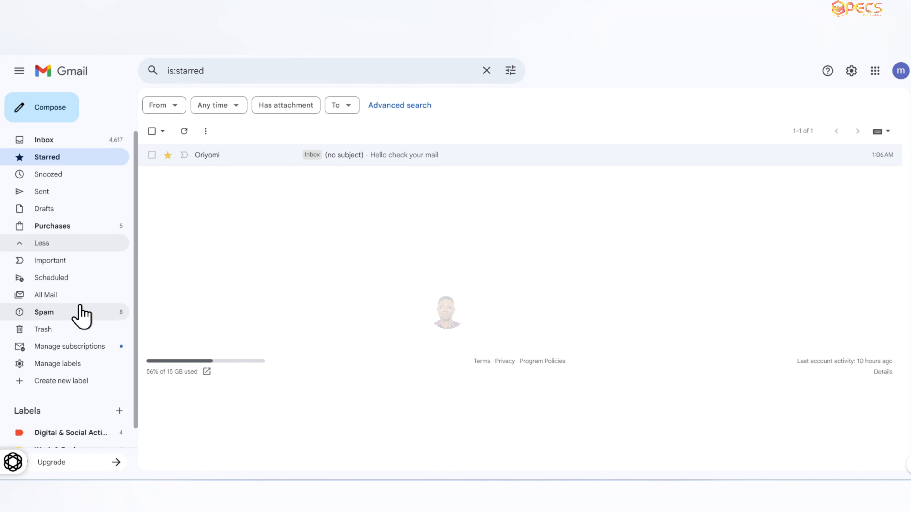
left_click(64, 265)
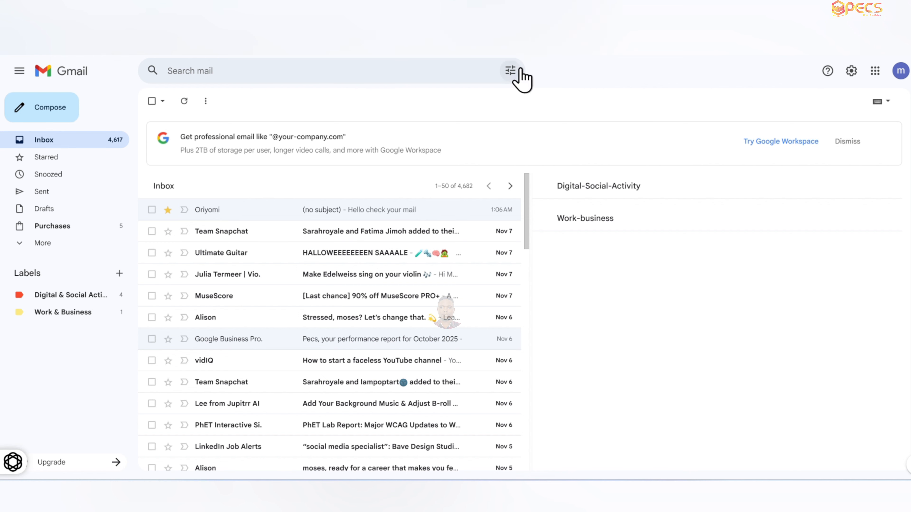
- Create a filter that skips the inbox for messages that don't have (to:me OR cc:me)
left_click(510, 71)
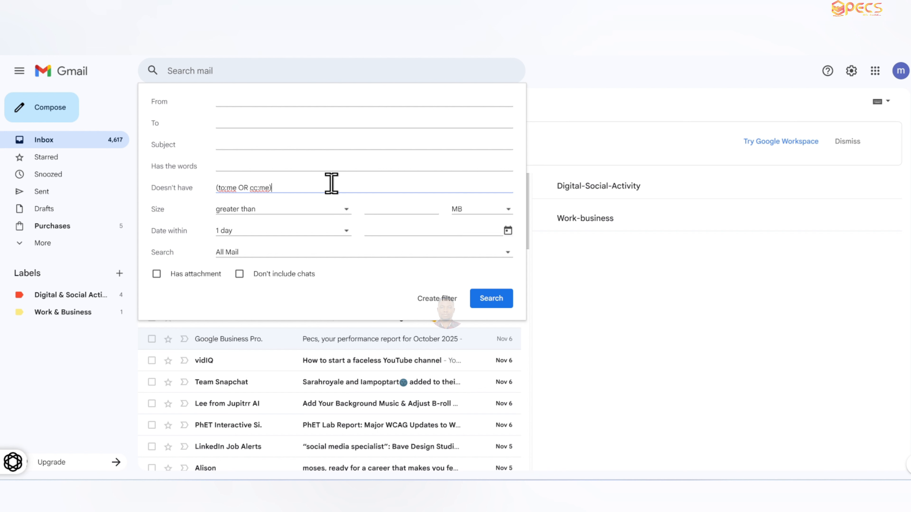
left_click(447, 302)
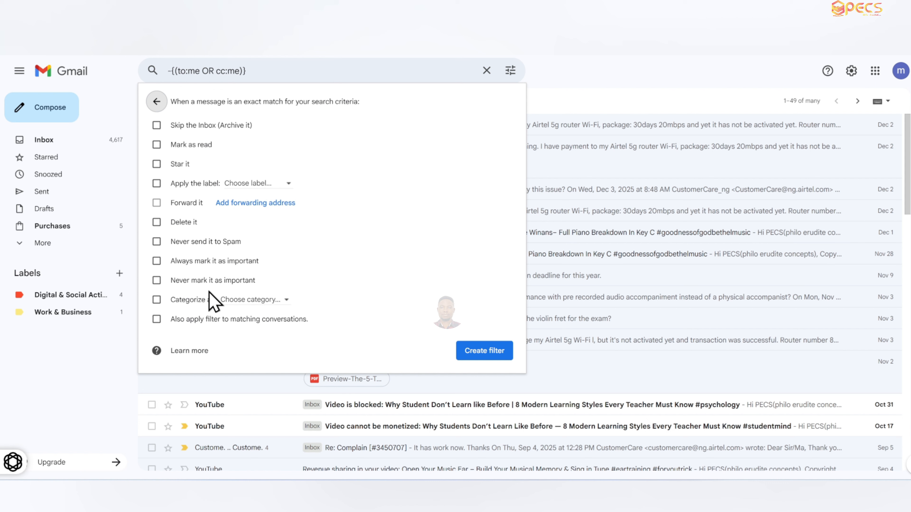
left_click(157, 128)
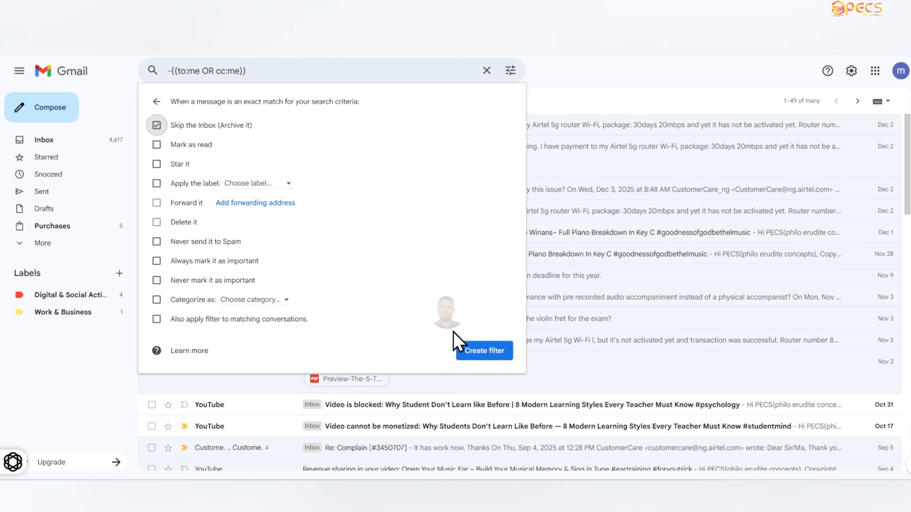
left_click(493, 354)
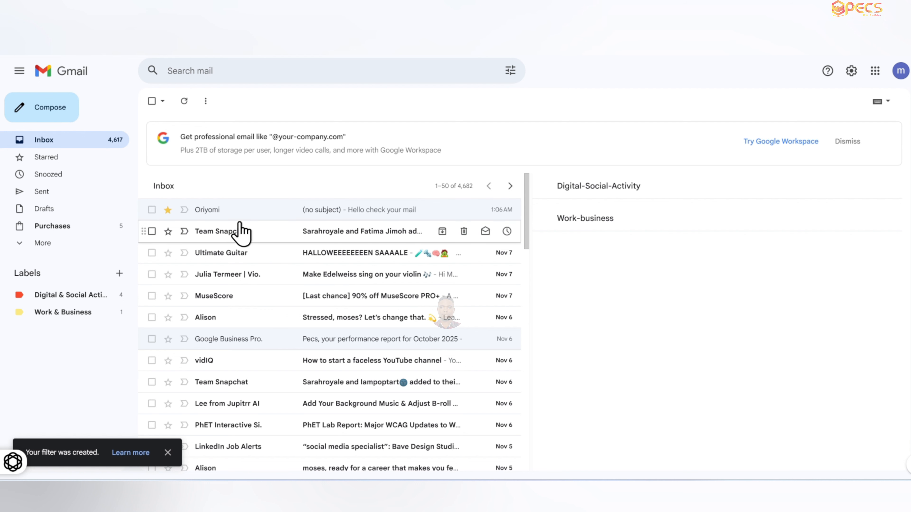
- Set the Undo Send cancellation period to 30 seconds in the general settings and save the changes
left_click(66, 246)
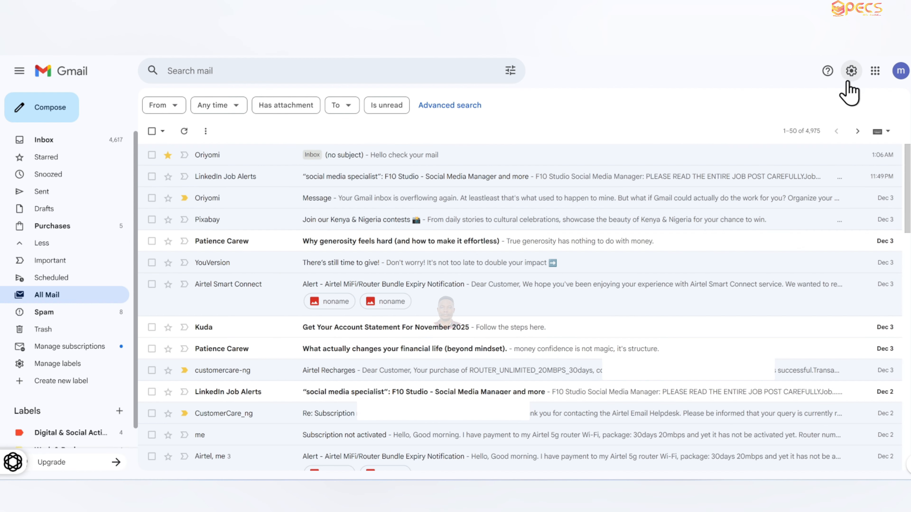
left_click(852, 72)
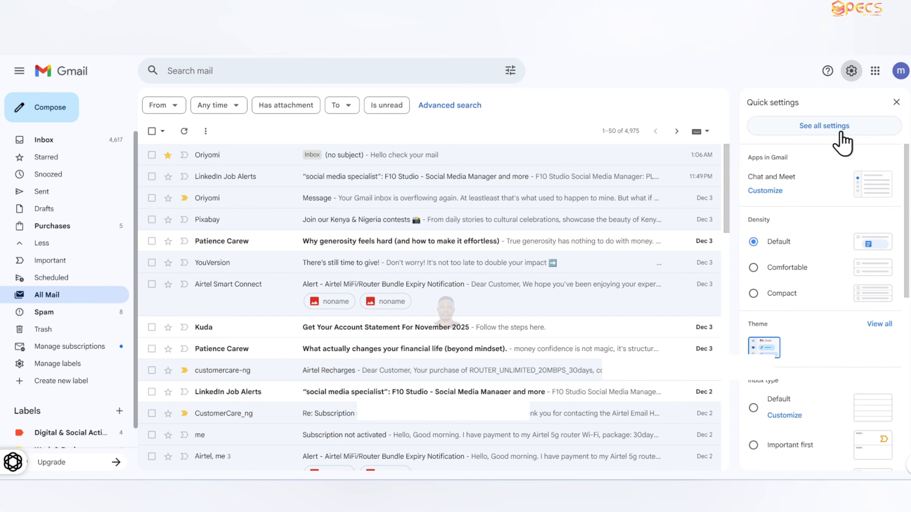
left_click(841, 133)
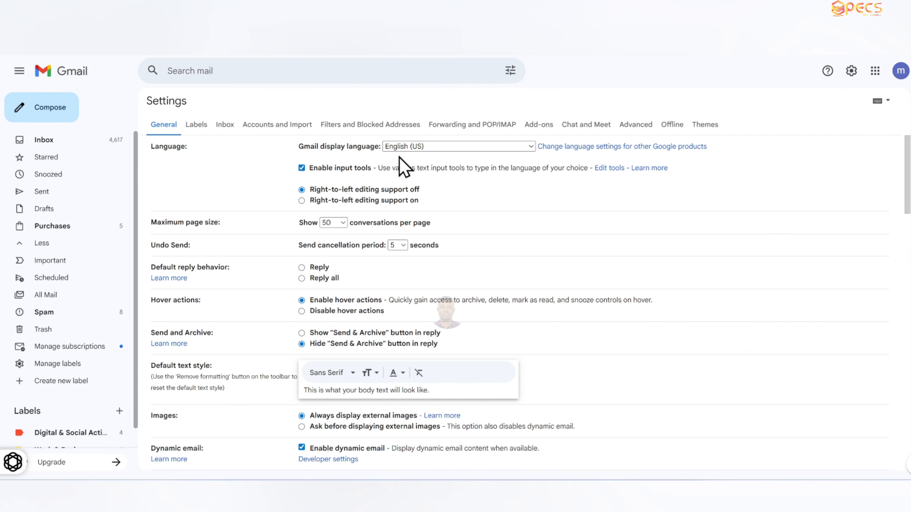
left_click(366, 125)
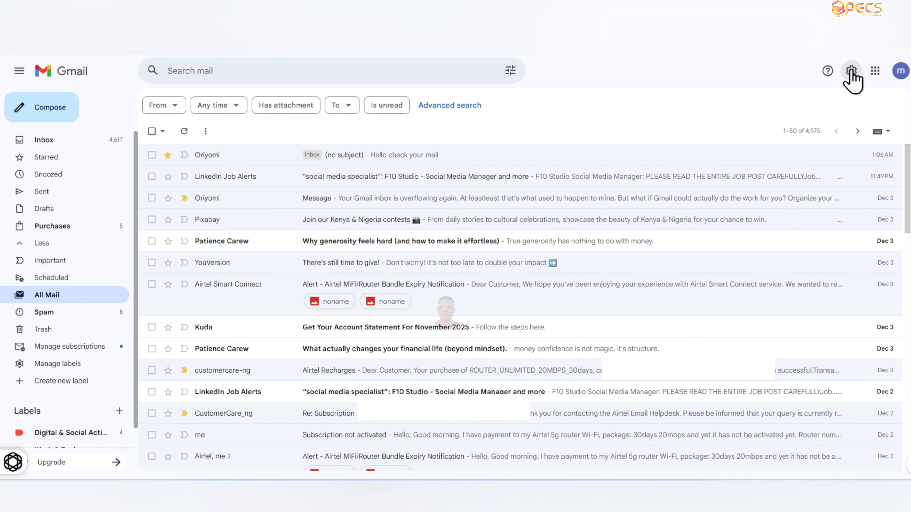
left_click(851, 72)
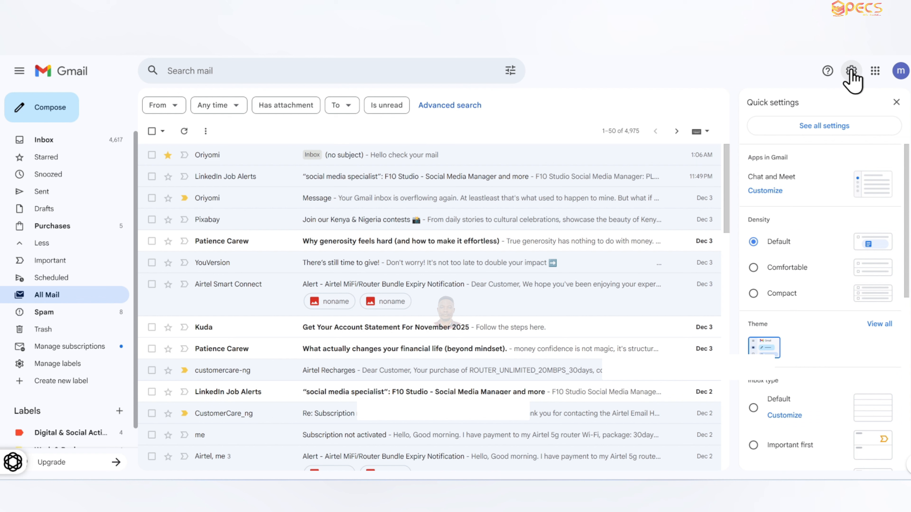
left_click(844, 130)
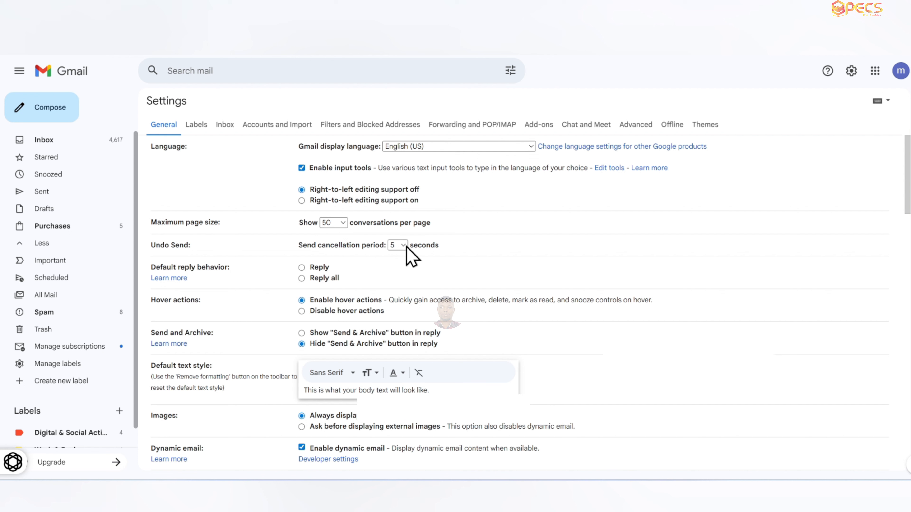
left_click(399, 246)
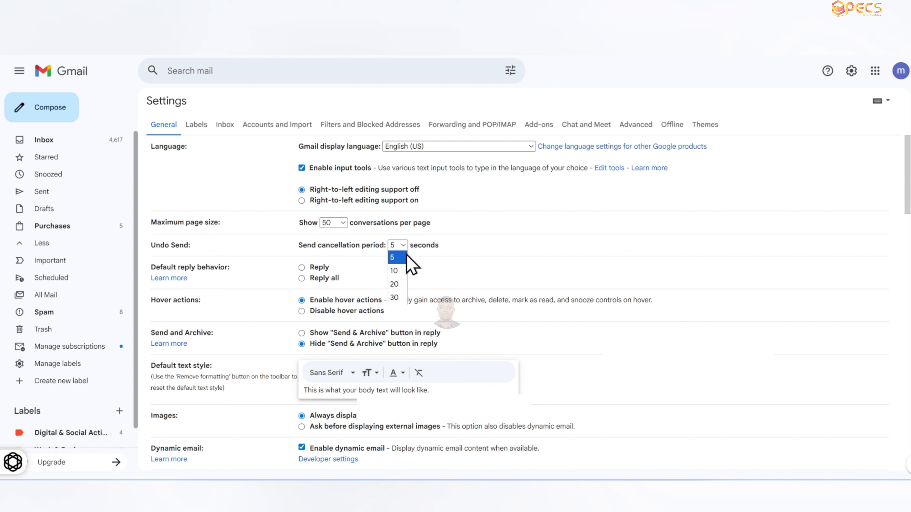
left_click(404, 302)
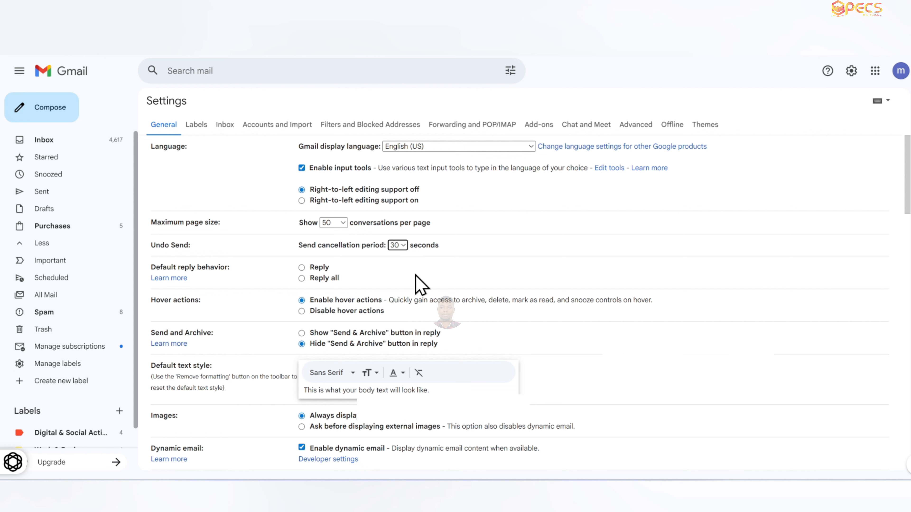
scroll(422, 290, "down", 20)
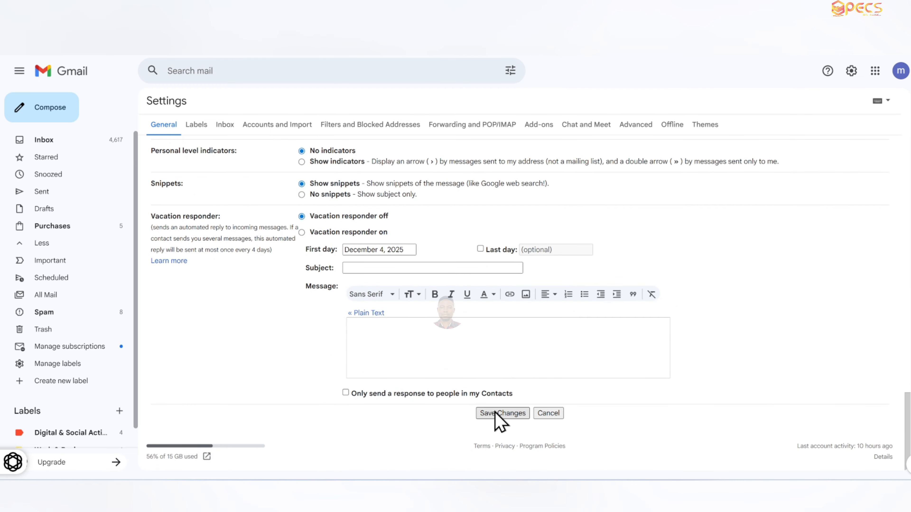
left_click(499, 413)
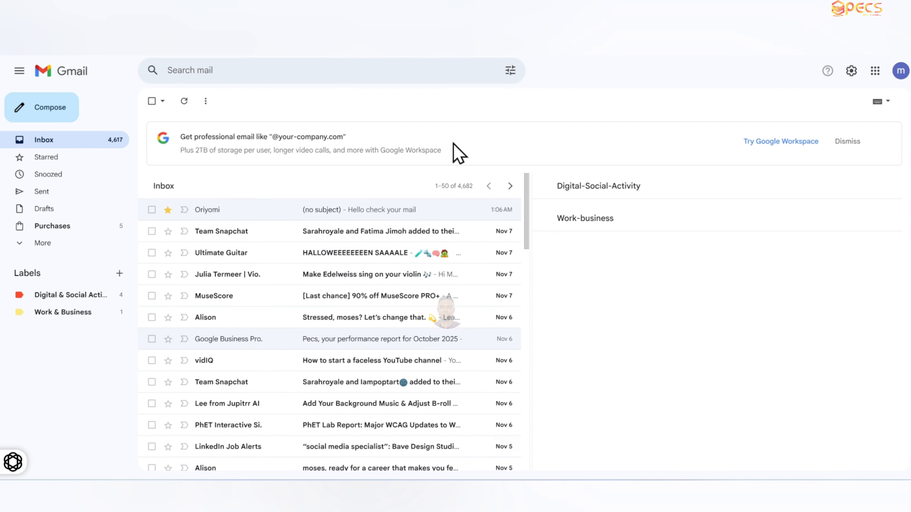
- Reply to the starred message in All Mail with "okay,im tired", send it, and undo the send
left_click(65, 245)
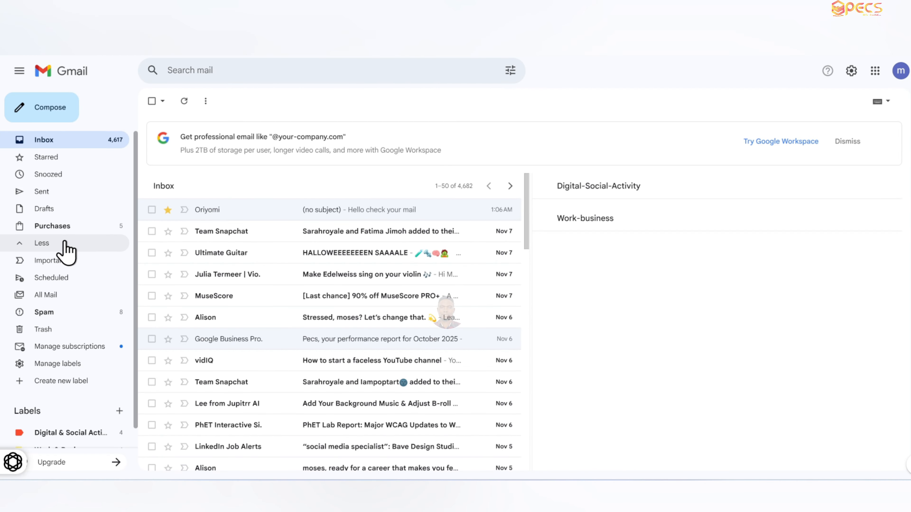
left_click(80, 297)
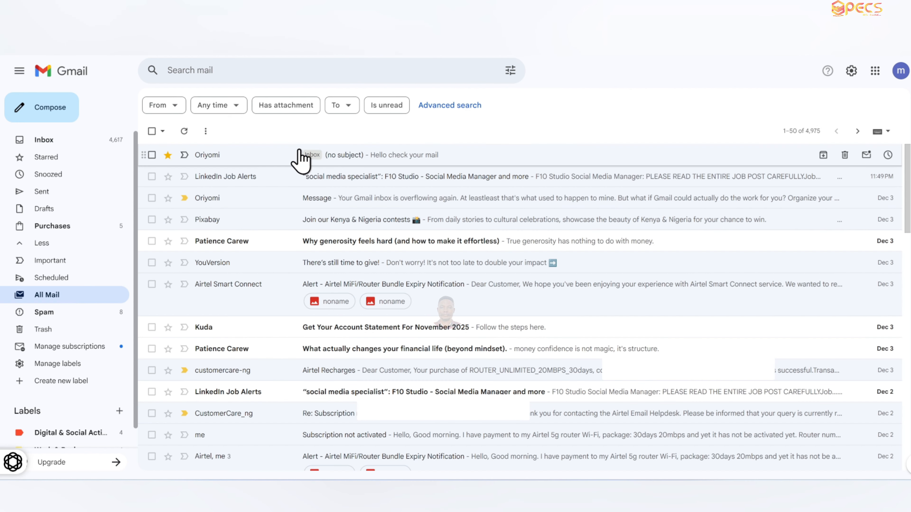
left_click(393, 161)
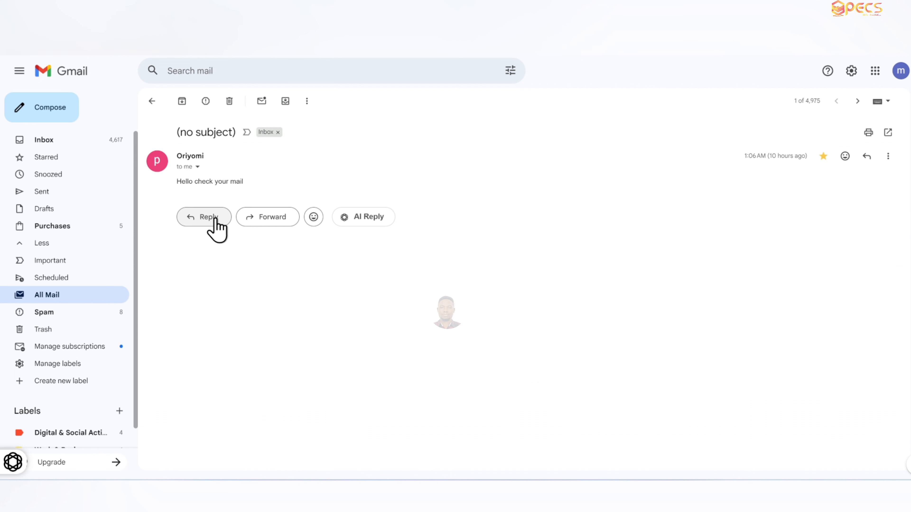
left_click(216, 227)
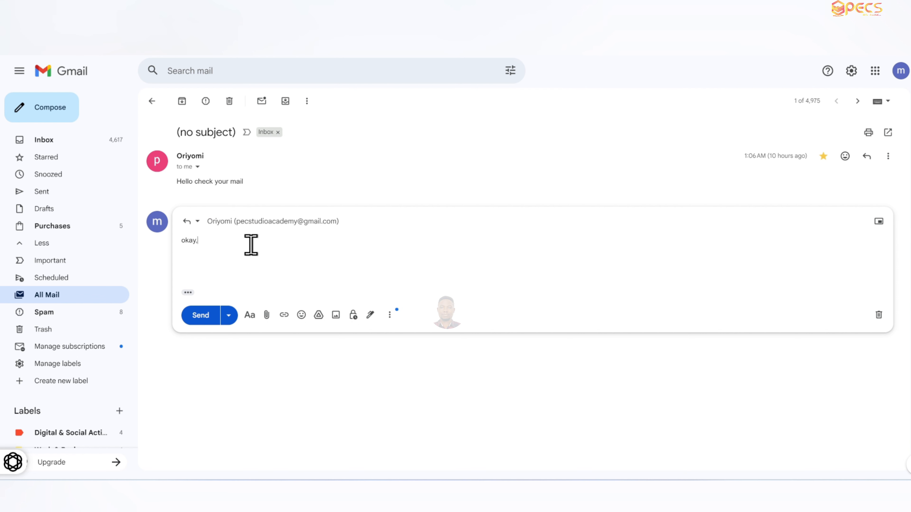
type("red")
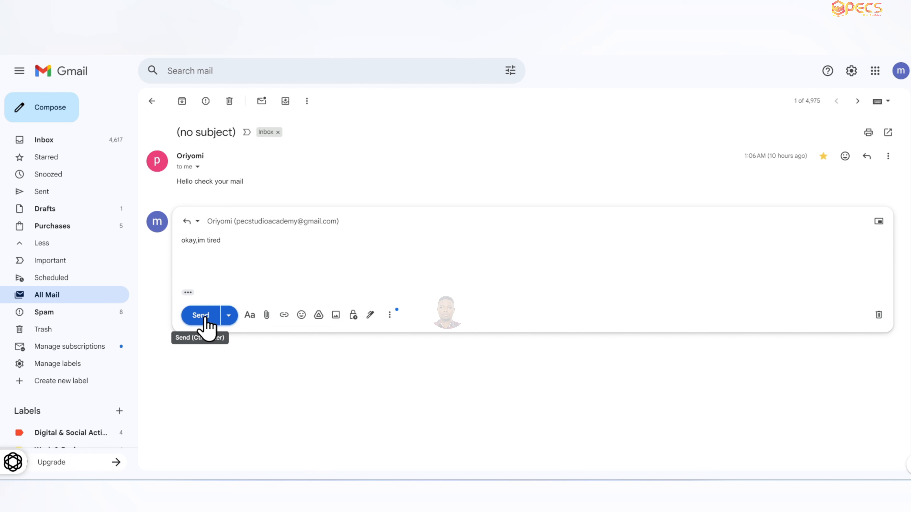
left_click(207, 321)
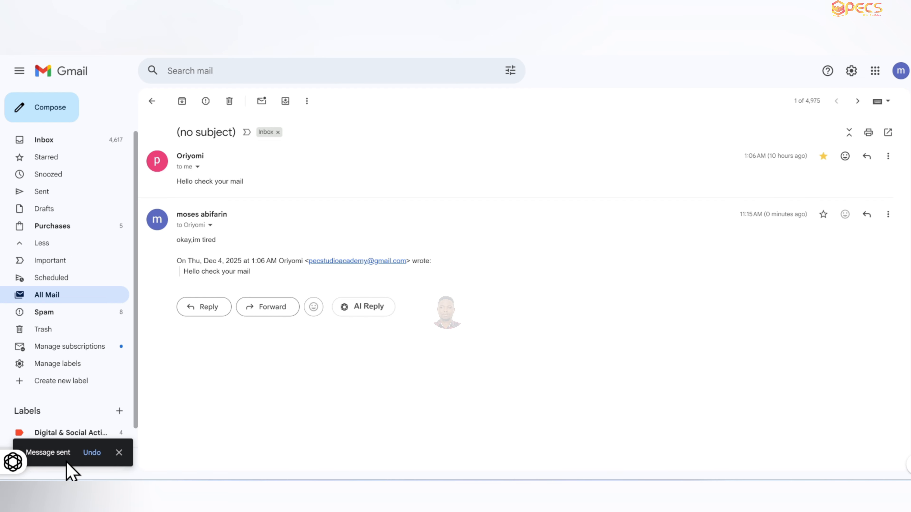
left_click(90, 453)
- Enable Templates in the advanced settings and save the changes
left_click(53, 297)
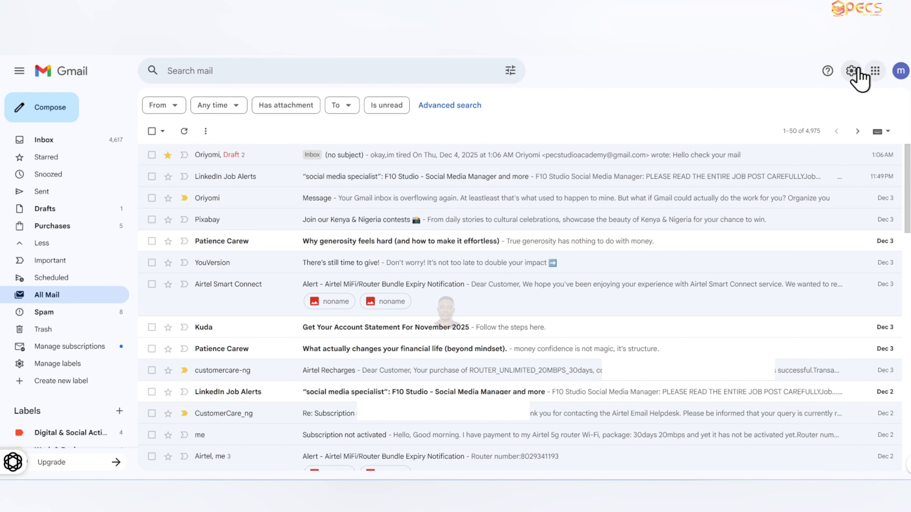
left_click(852, 72)
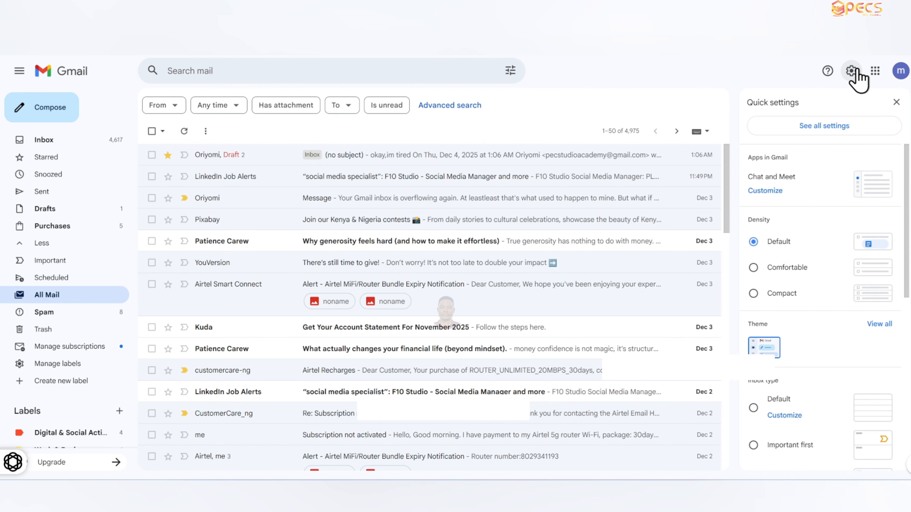
left_click(838, 126)
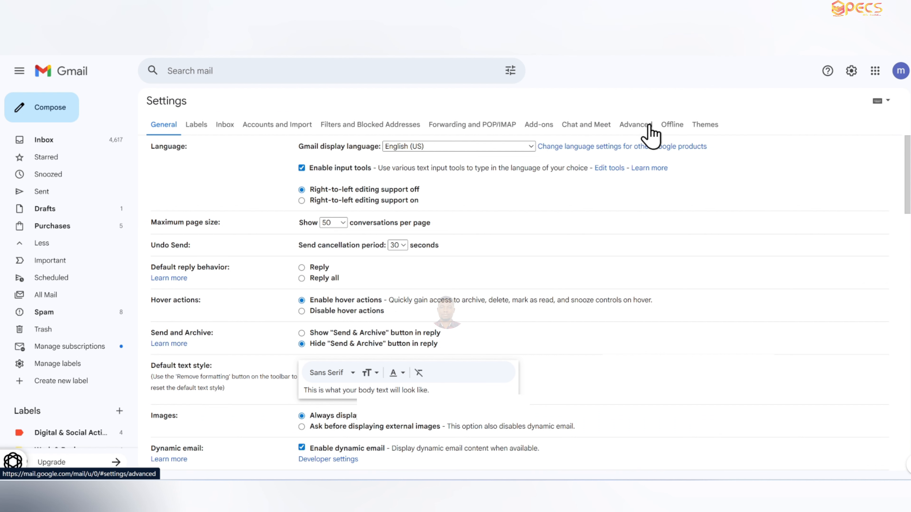
left_click(645, 124)
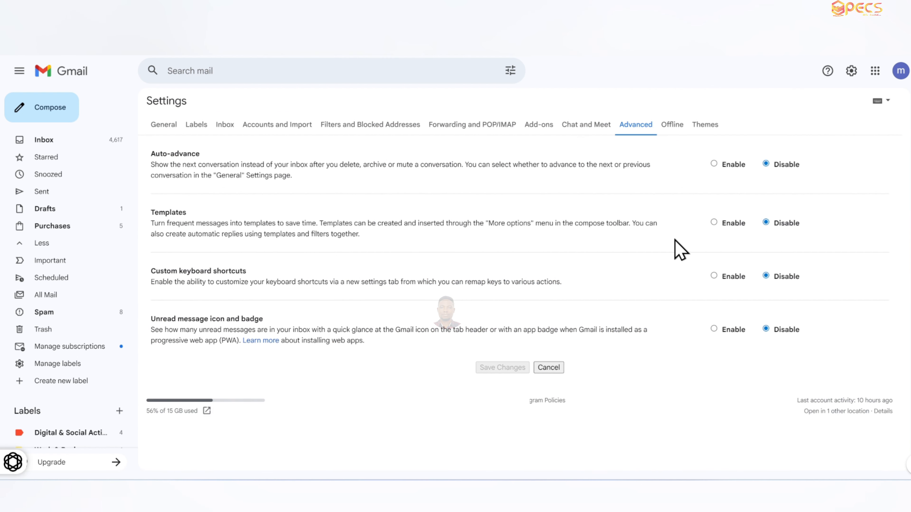
left_click(715, 224)
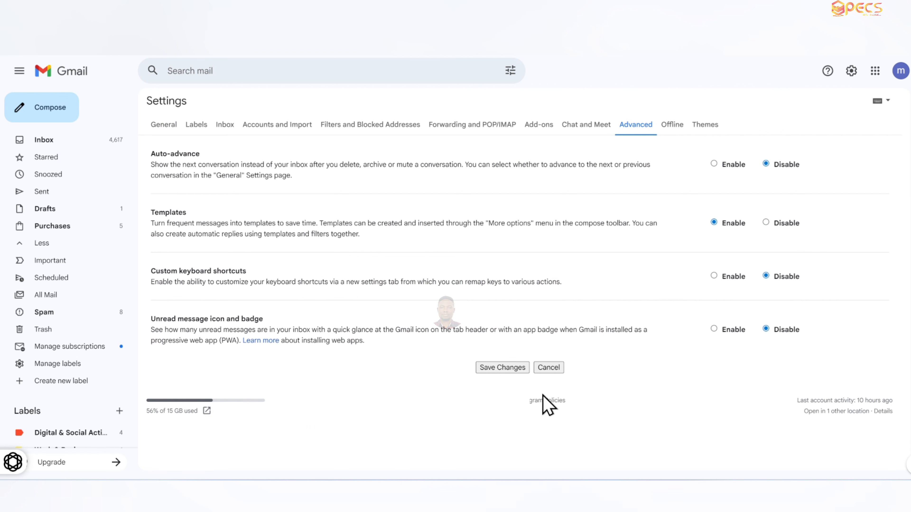
left_click(499, 368)
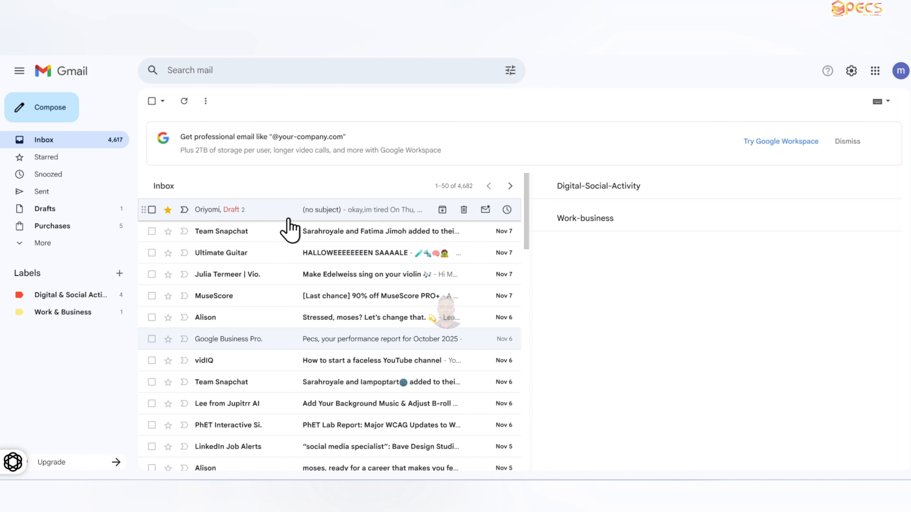
- Open the starred message's draft reply and delete the quoted original text, keeping "okay,im tired"
left_click(267, 211)
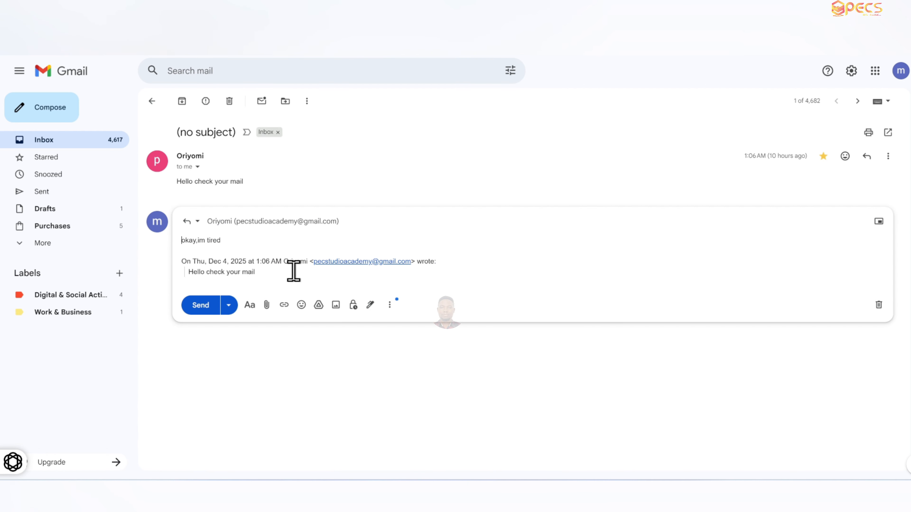
left_click_drag(294, 271, 173, 266)
key("BackSpace")
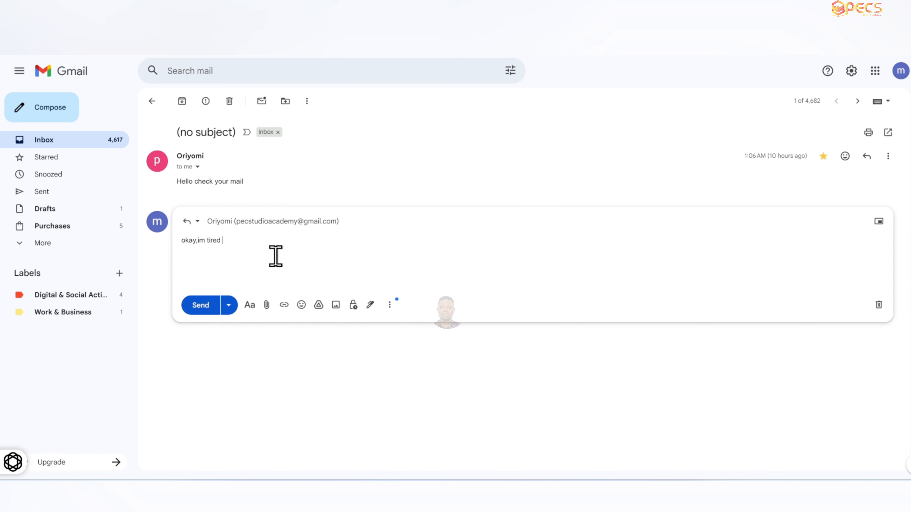
- Save the reply draft as a new template named Quick Response
left_click(389, 306)
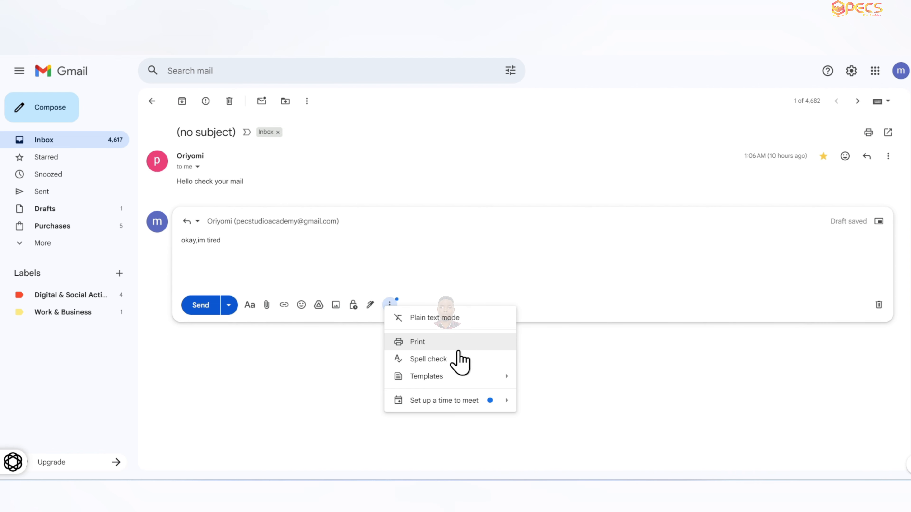
mouse_move(447, 377)
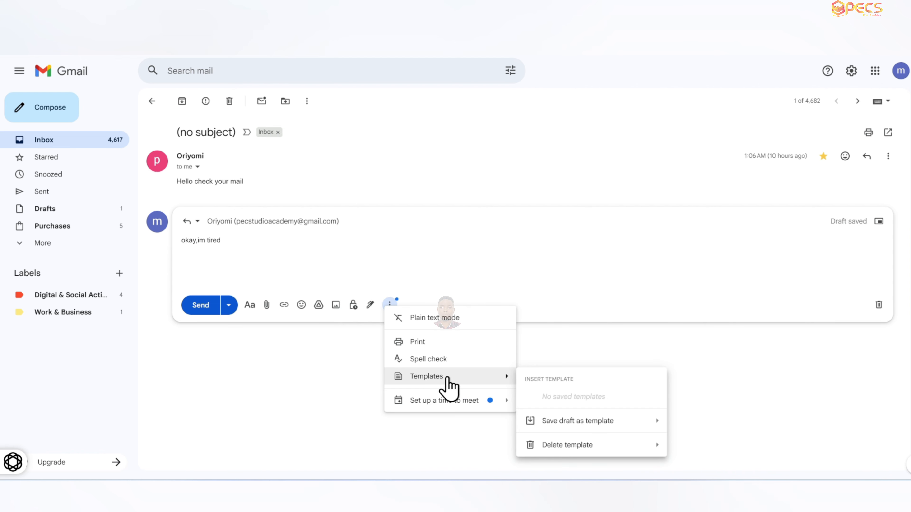
mouse_move(578, 424)
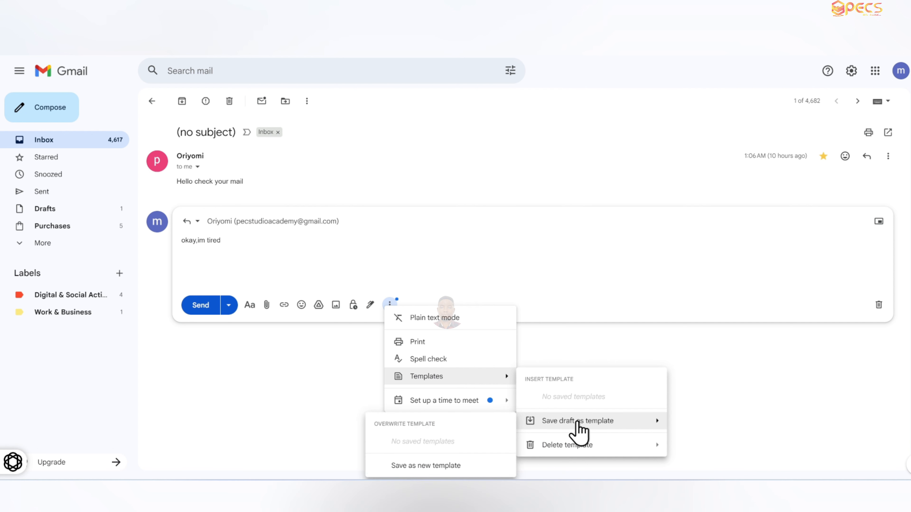
left_click(462, 470)
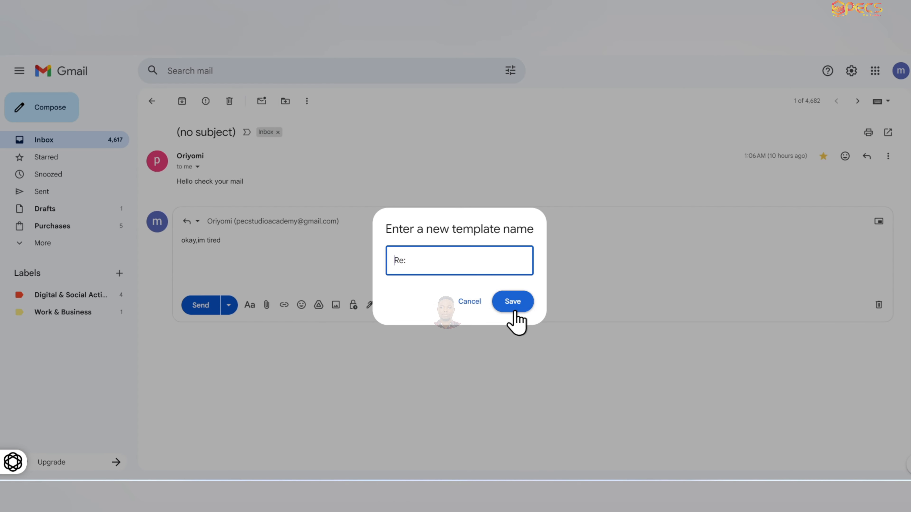
key("ctrl+a")
key("BackSpace")
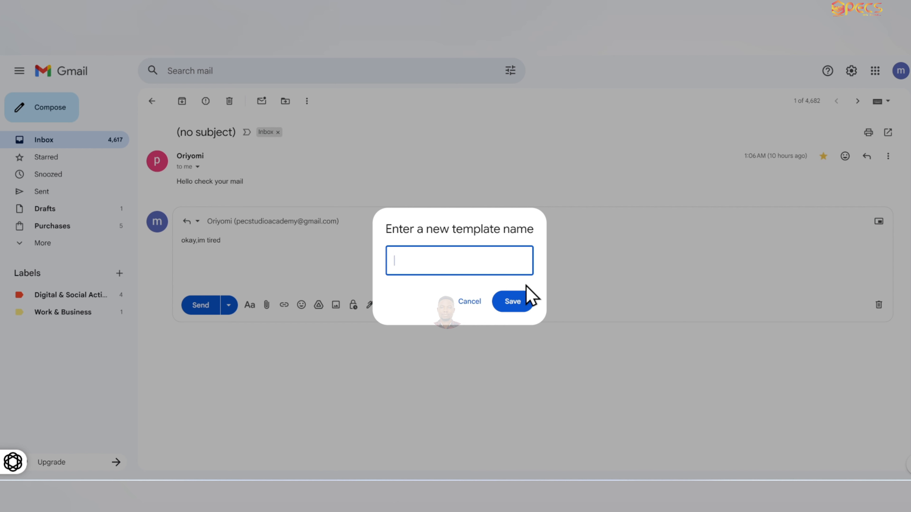
type("Quick Response")
left_click(518, 301)
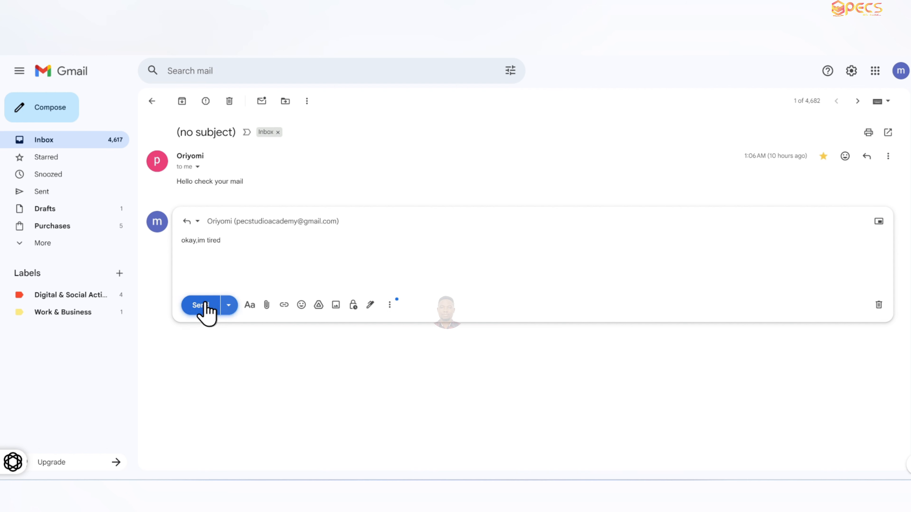
- Send the reply and view the original message's sender details
left_click(204, 305)
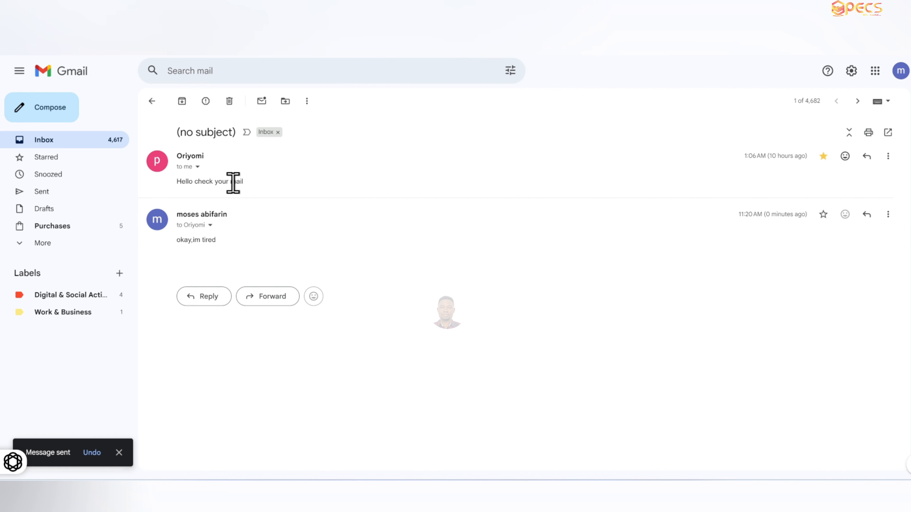
left_click(197, 167)
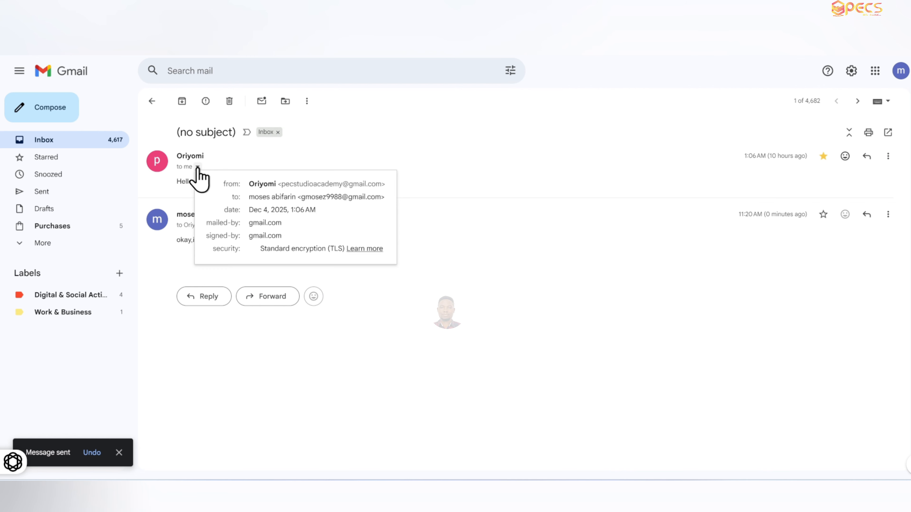
left_click(298, 169)
- Start a new reply in the thread and insert the Quick Response template
left_click(206, 296)
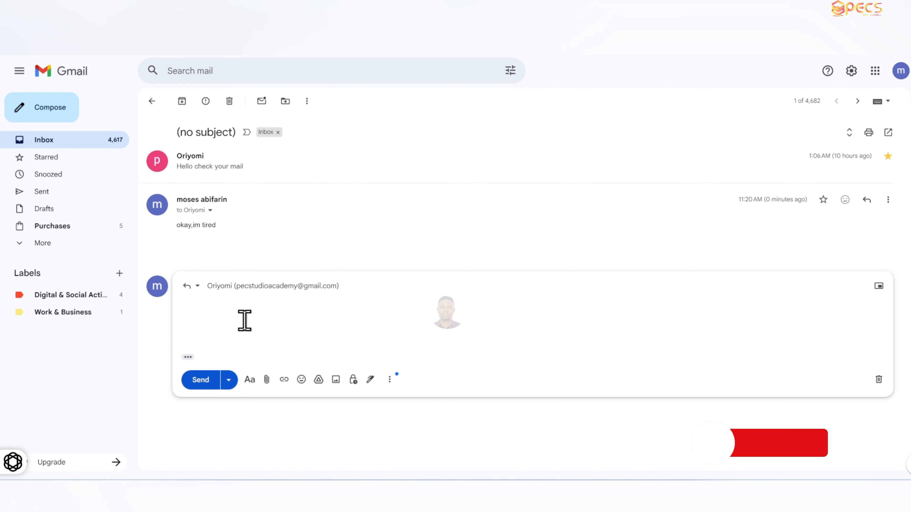
left_click(390, 379)
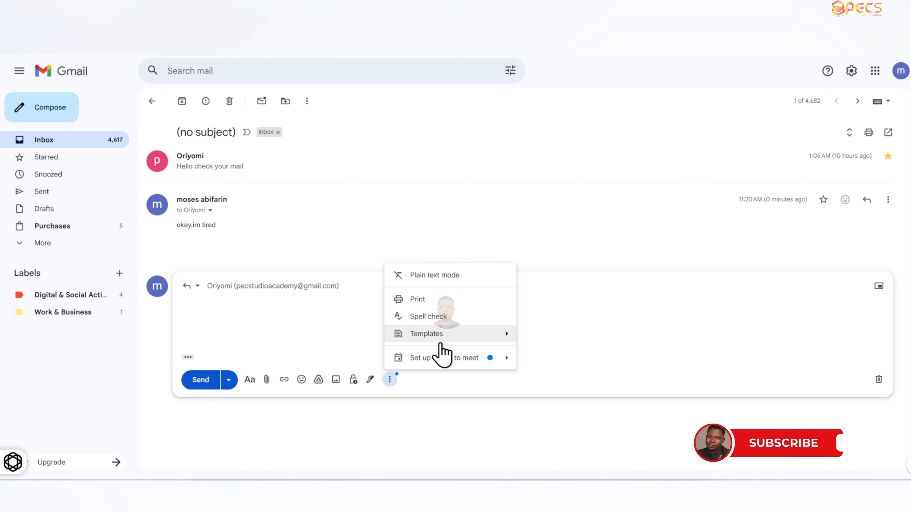
mouse_move(441, 340)
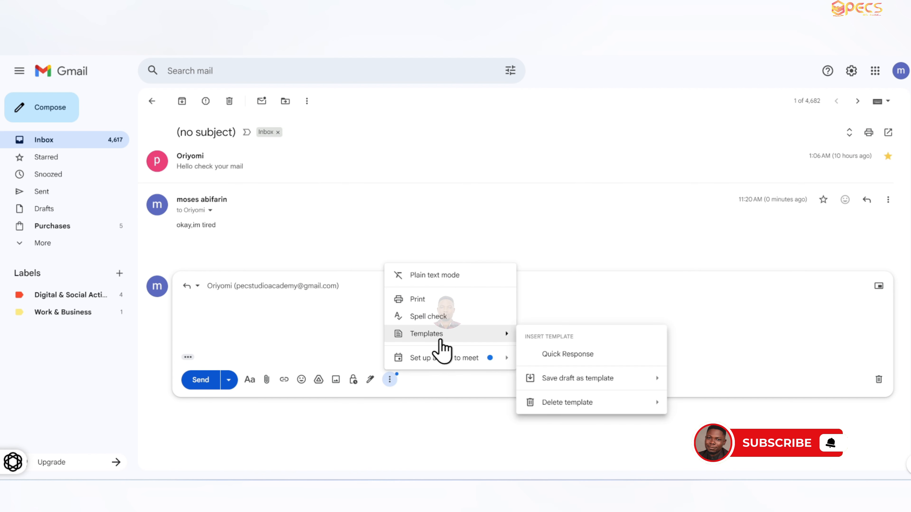
left_click(570, 355)
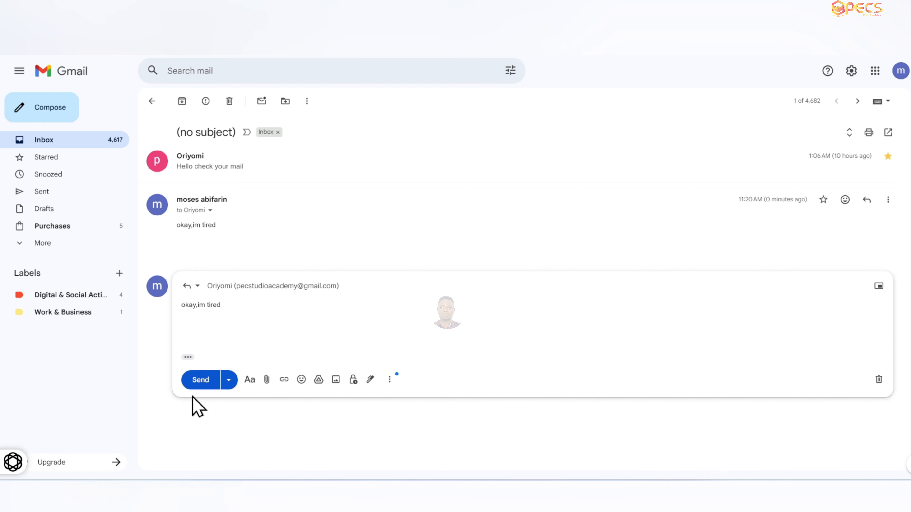
- Open the Schedule send option for the reply
left_click(229, 381)
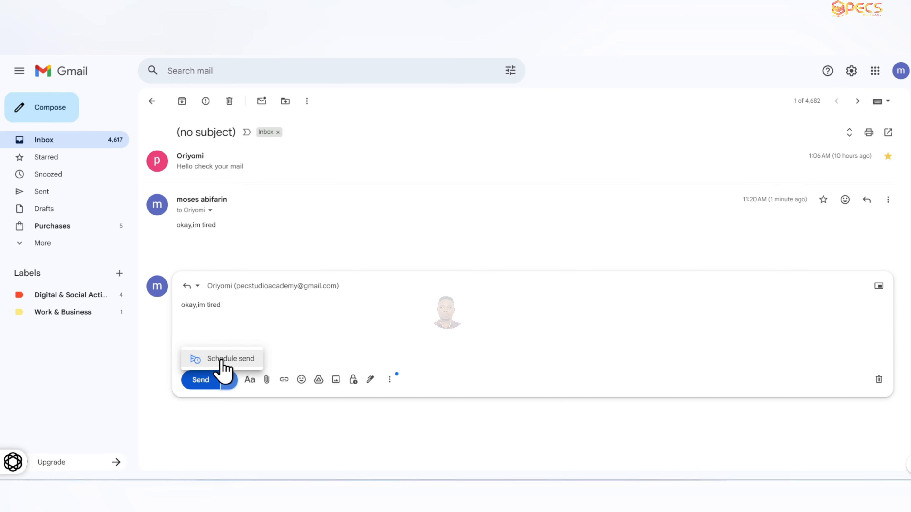
left_click(221, 359)
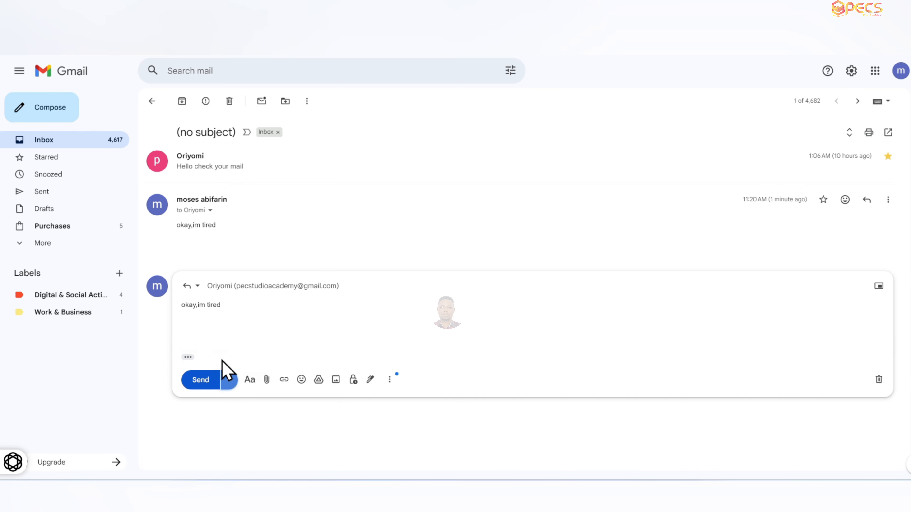